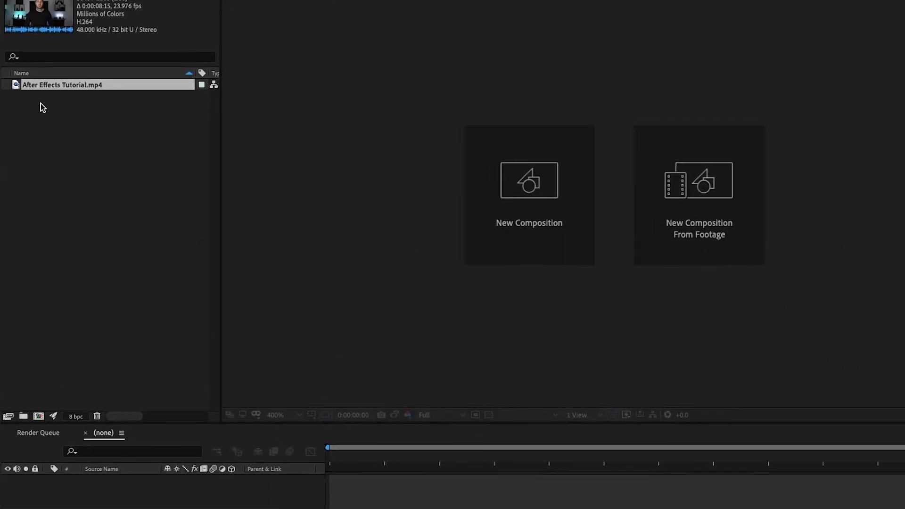
Create a composition from the After Effects Tutorial.mp4 footage and add two null object layers to it
left_click_drag(38, 103, 42, 431)
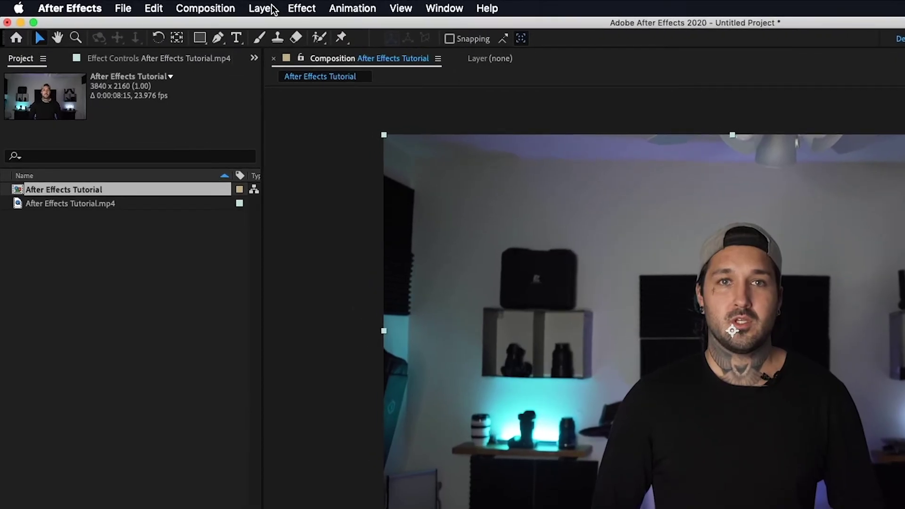
left_click(233, 8)
mouse_move(275, 26)
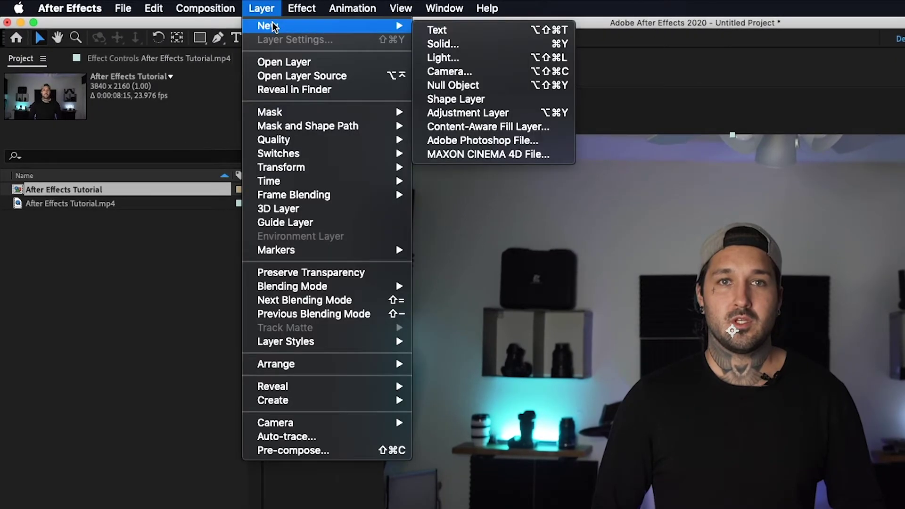
left_click(451, 87)
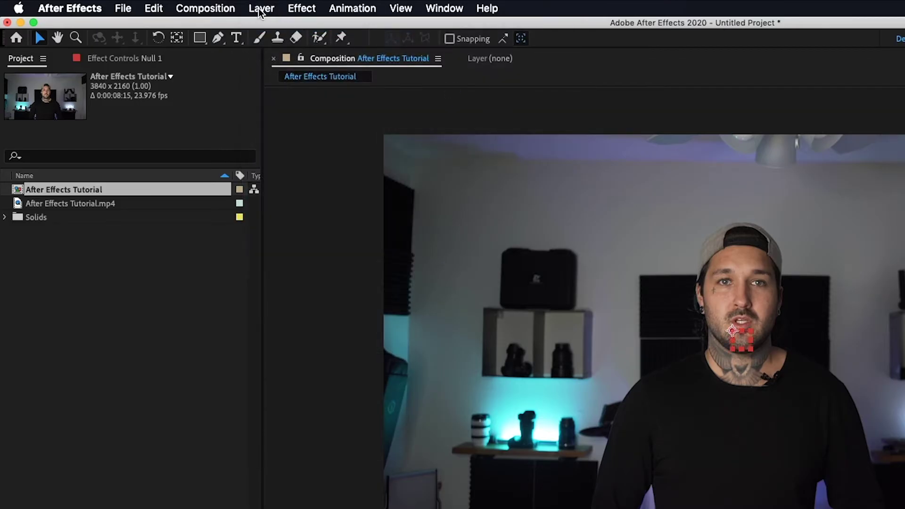
left_click(261, 10)
mouse_move(264, 26)
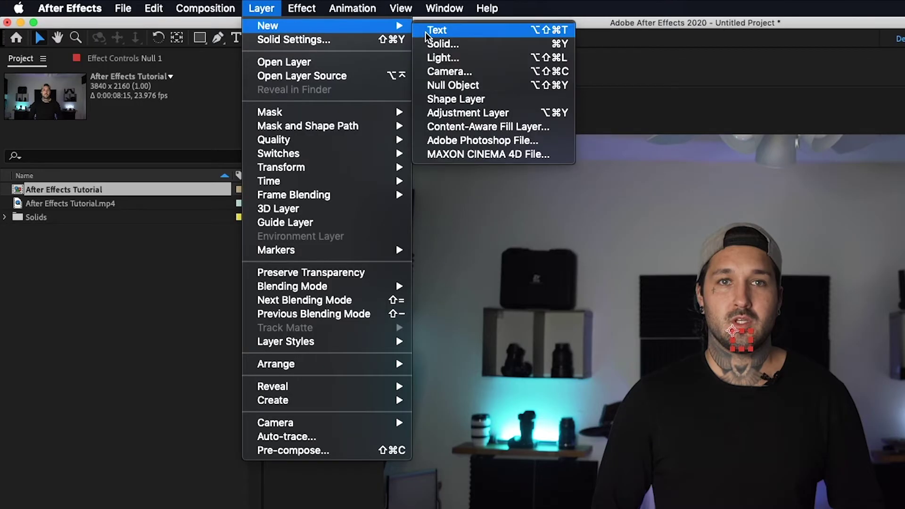
left_click(459, 88)
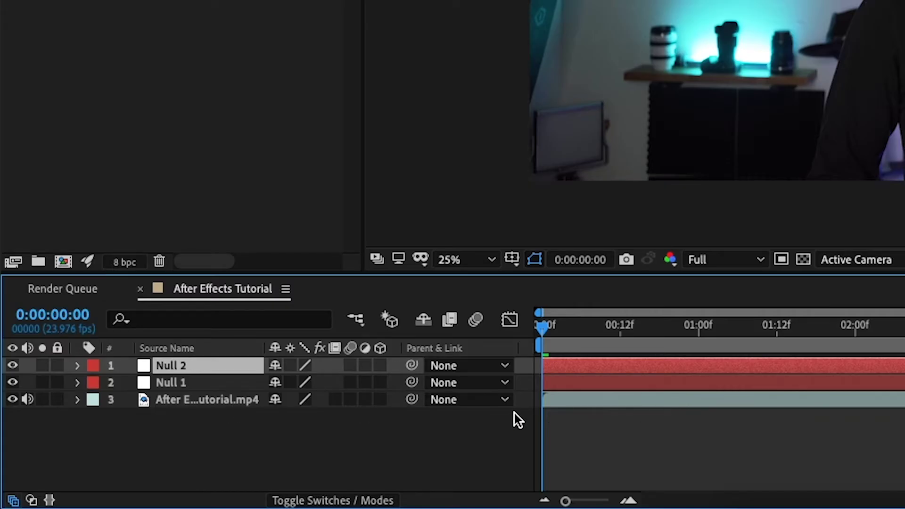
Show the Tracker panel and start motion tracking on the After Effects Tutorial.mp4 layer
left_click(215, 403)
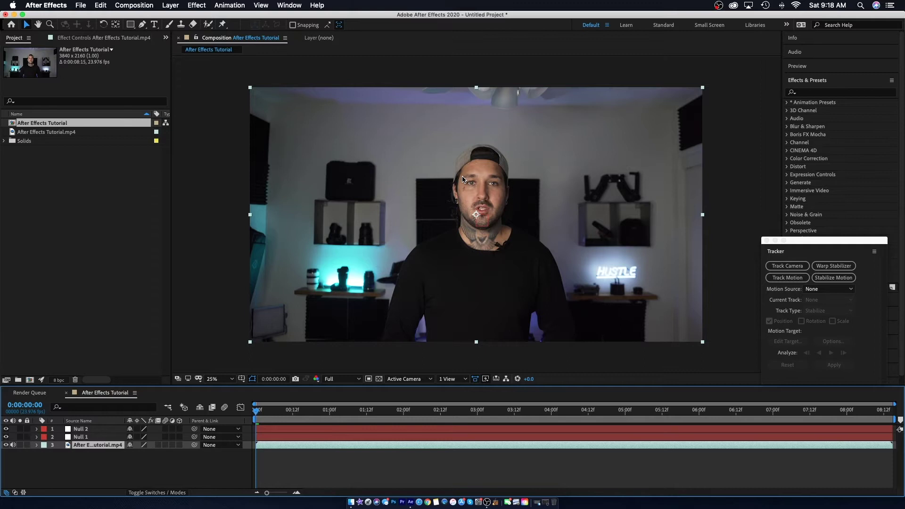
key("period")
key("period")
key("period")
key("period")
key("period")
key("period")
key("comma")
key("comma")
key("comma")
key("comma")
key("comma")
key("period")
key("period")
key("period")
key("period")
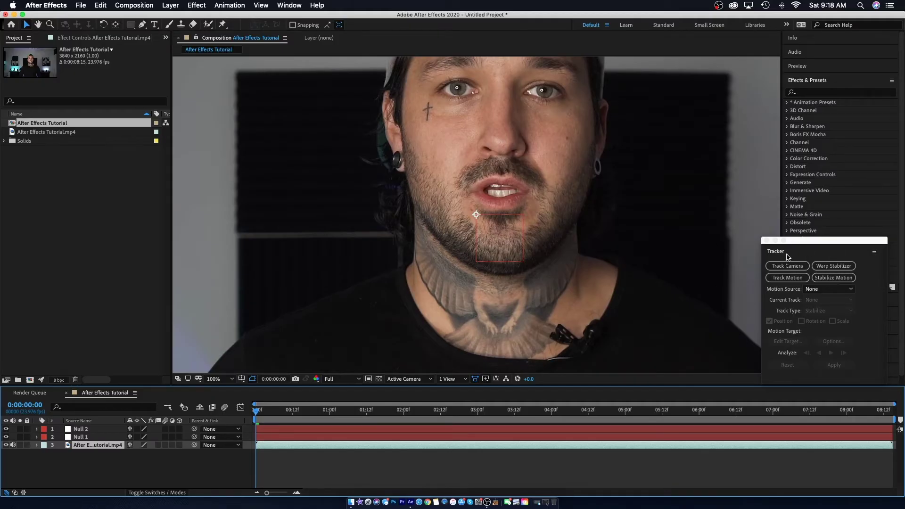
left_click(766, 241)
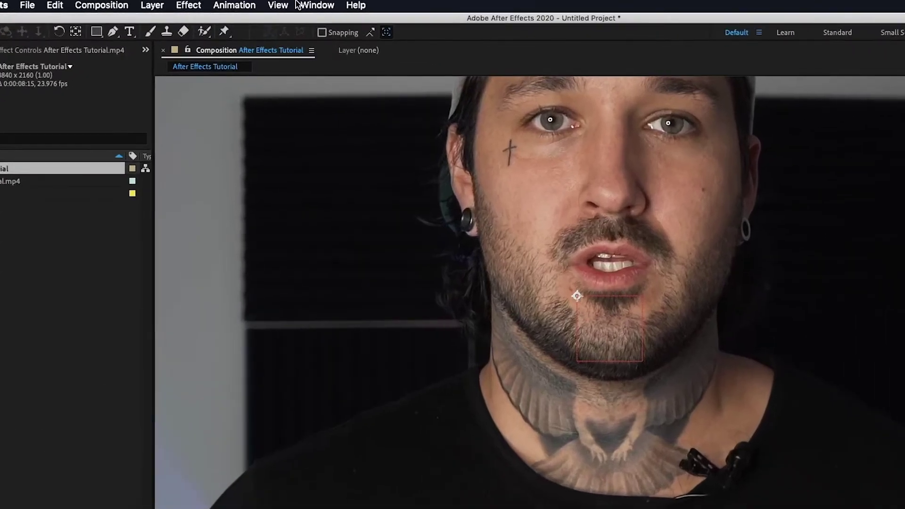
left_click(289, 6)
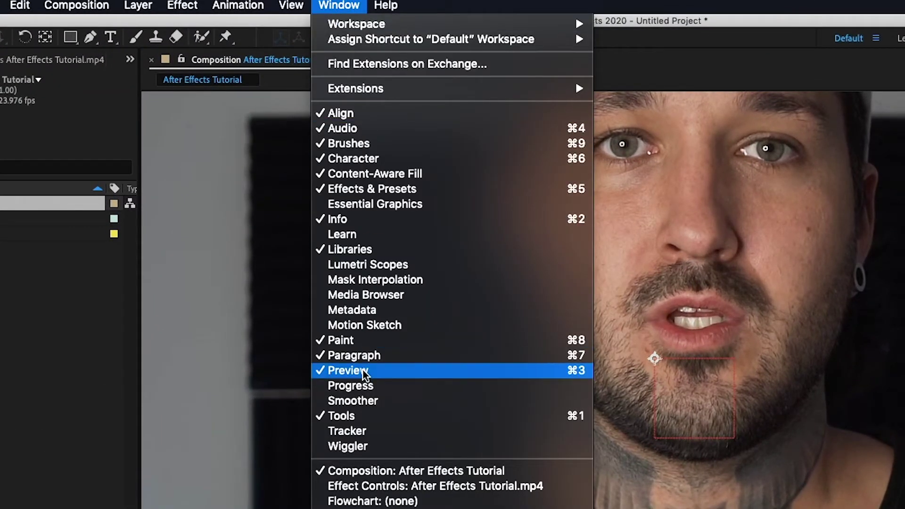
left_click(369, 431)
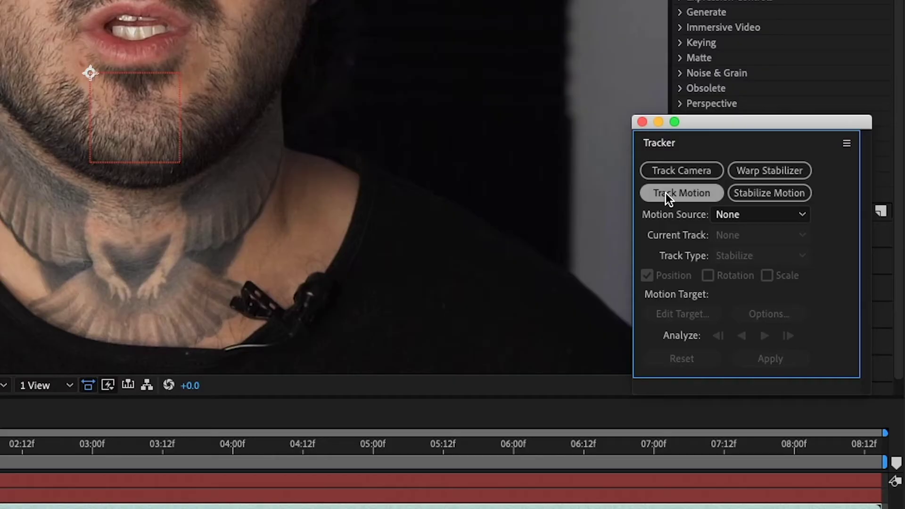
left_click(666, 193)
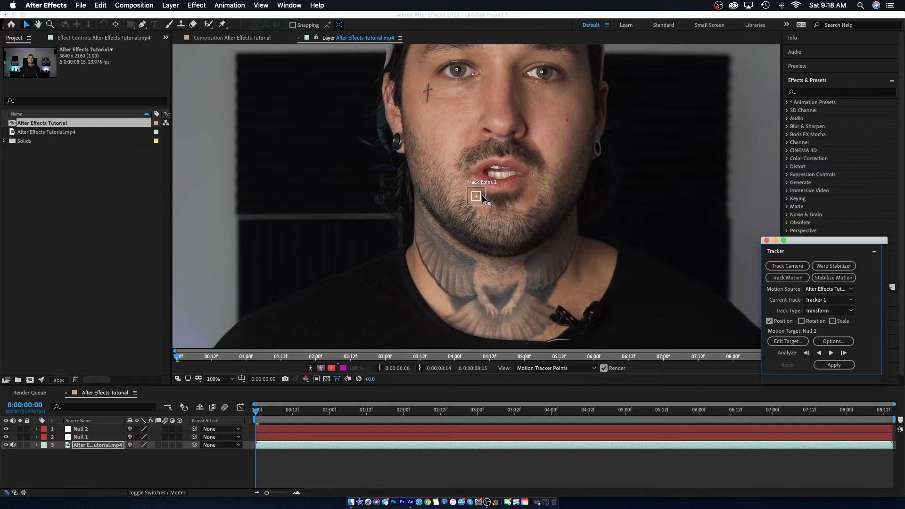
Place Track Point 1 over the pupil beside the cross tattoo, fit its boxes around the eye, and analyze the clip forward
left_click_drag(483, 197, 468, 74)
mouse_move(470, 82)
left_mouse_down()
mouse_move(488, 95)
mouse_move(473, 81)
left_mouse_up()
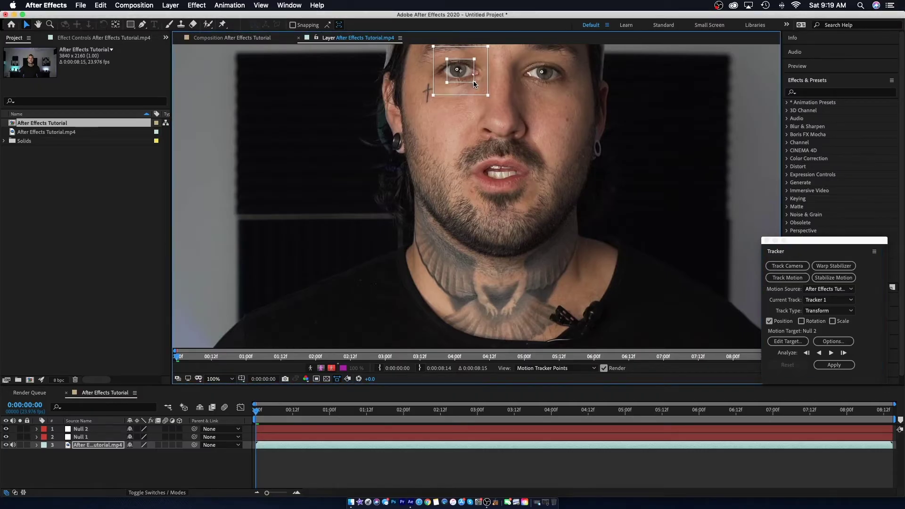
left_click(474, 81)
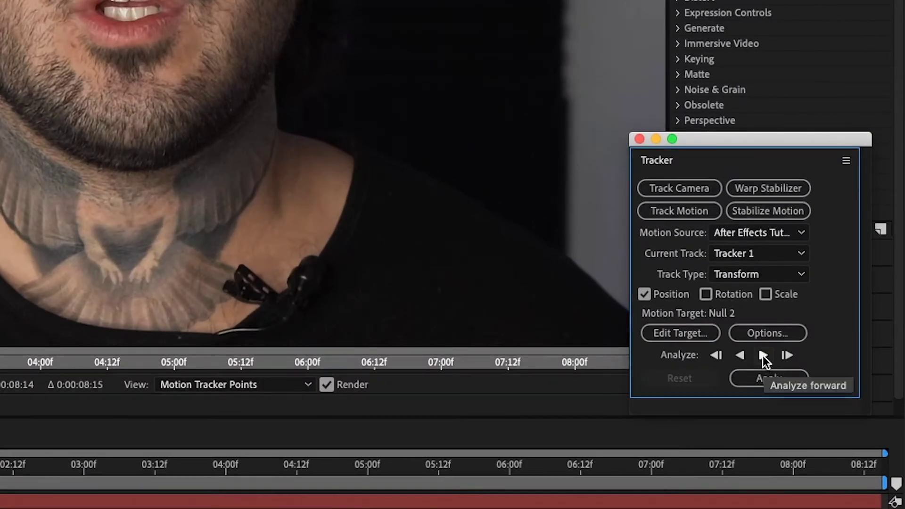
left_click(761, 355)
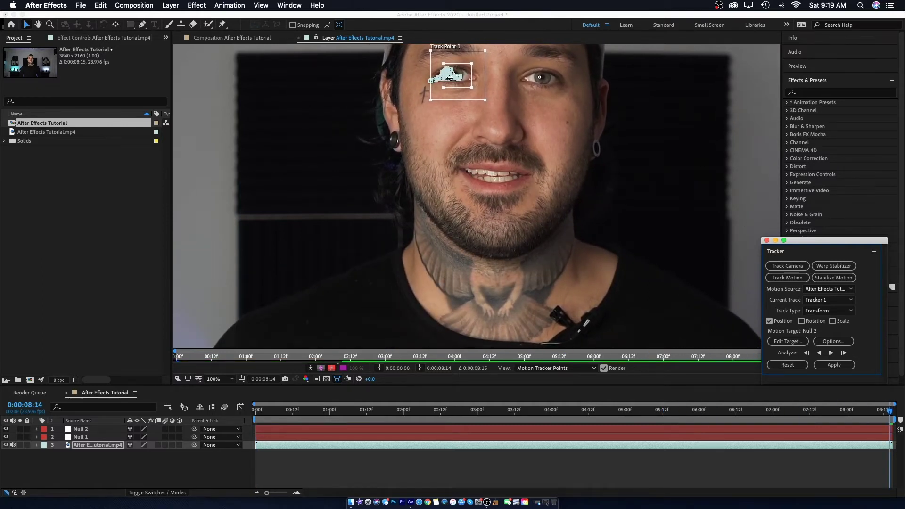
Set the tracker's motion target to Null 1 and apply the tracking data in the X and Y dimensions
scroll(444, 93, "up", 2)
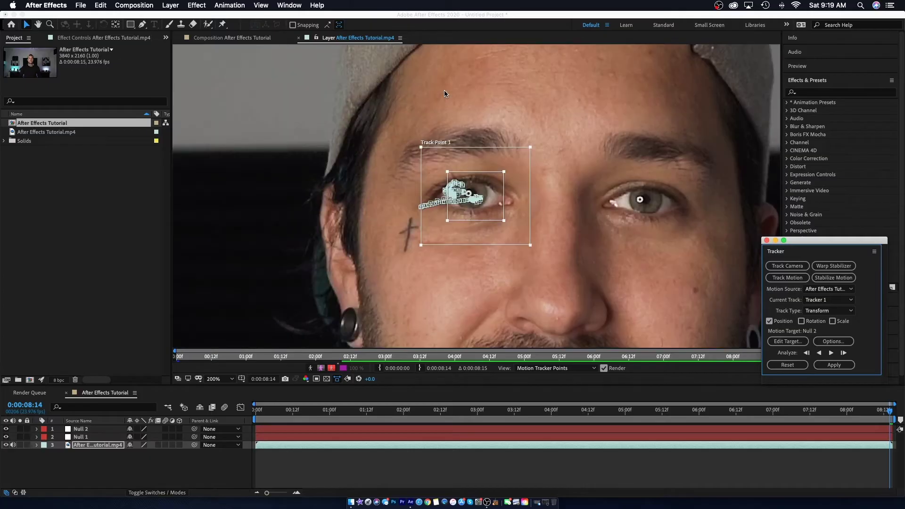
scroll(558, 202, "down", 5)
scroll(548, 209, "up", 3)
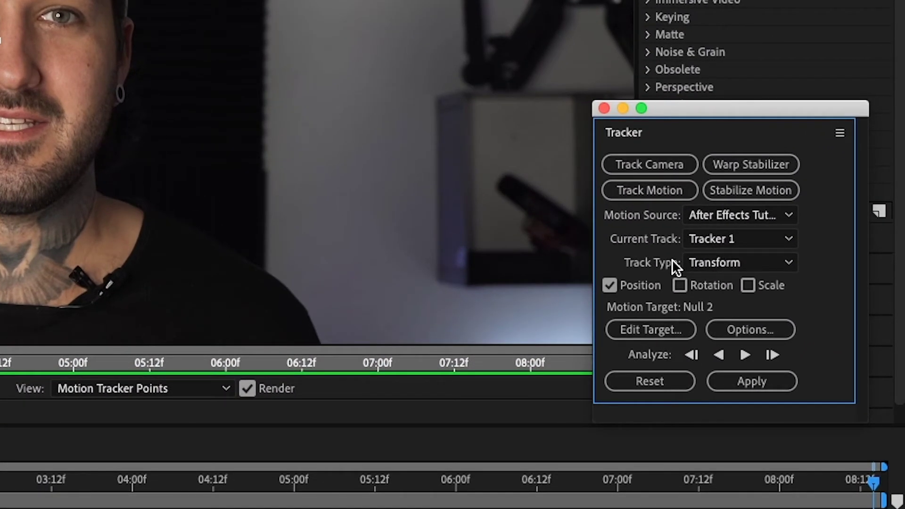
left_click(637, 329)
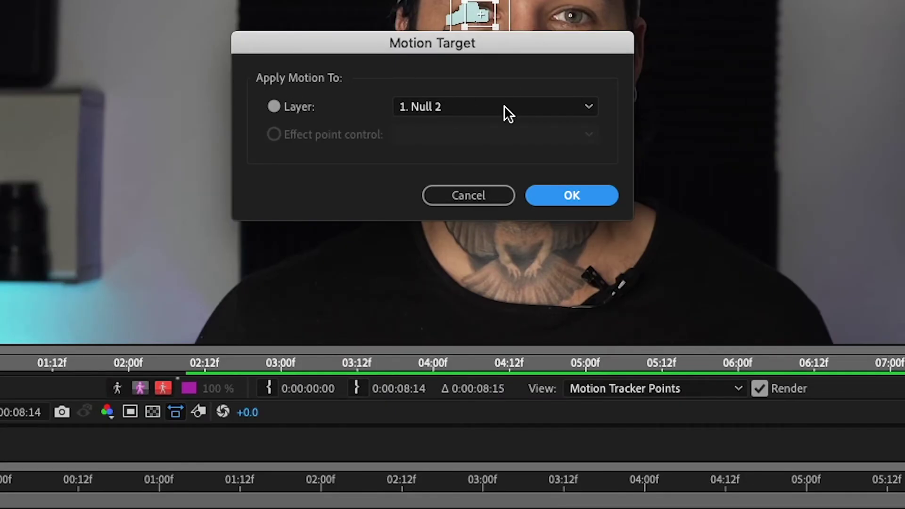
left_click(586, 108)
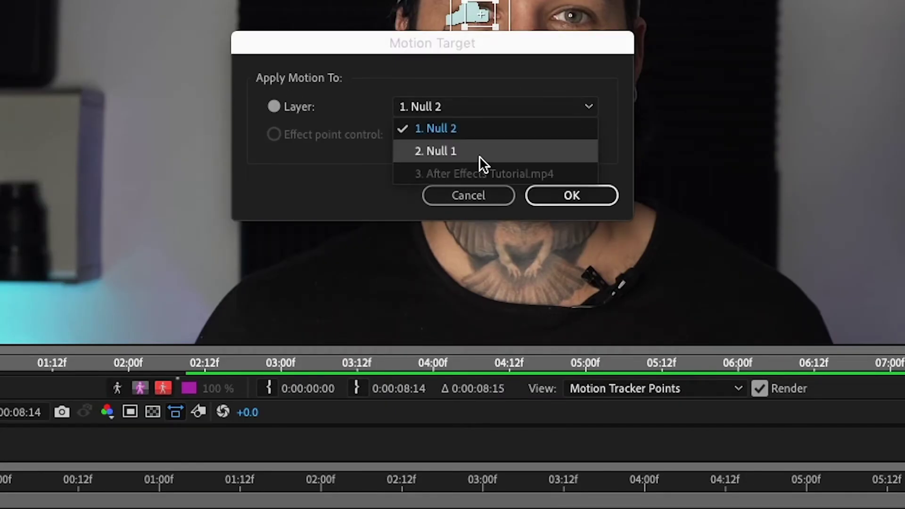
left_click(464, 152)
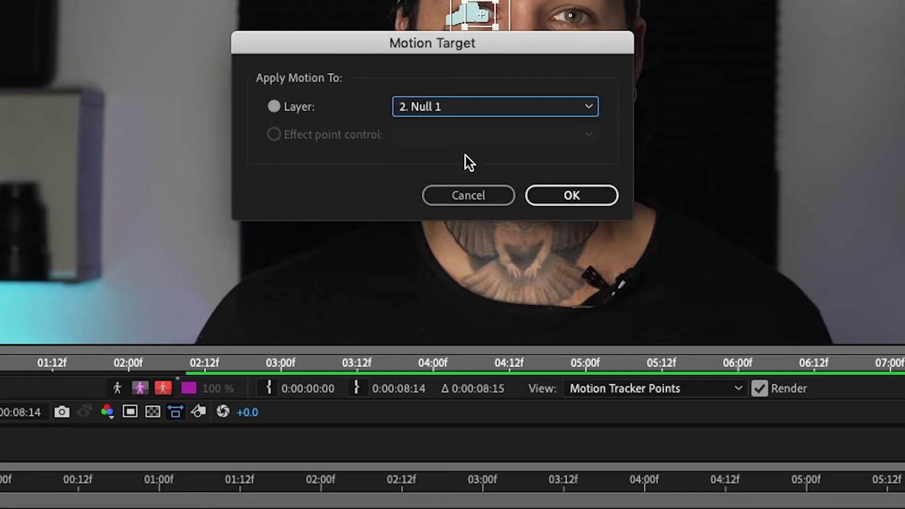
left_click(572, 195)
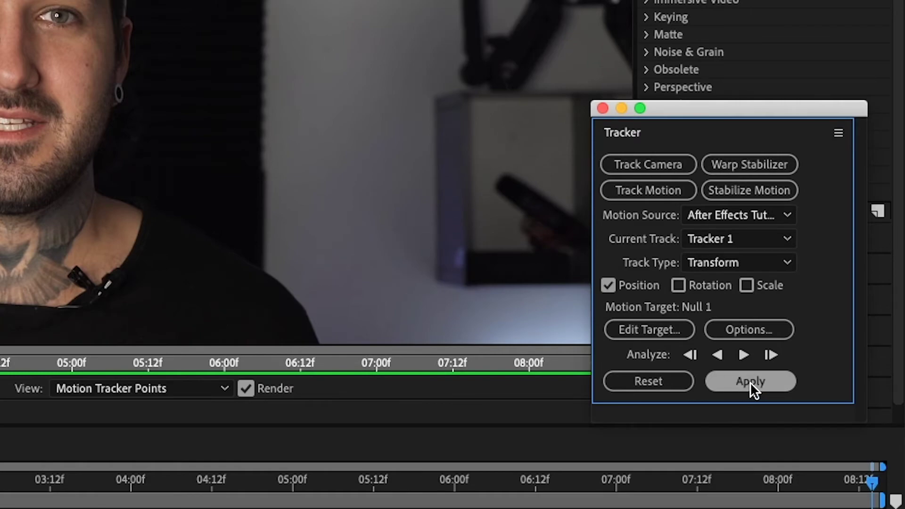
left_click(750, 382)
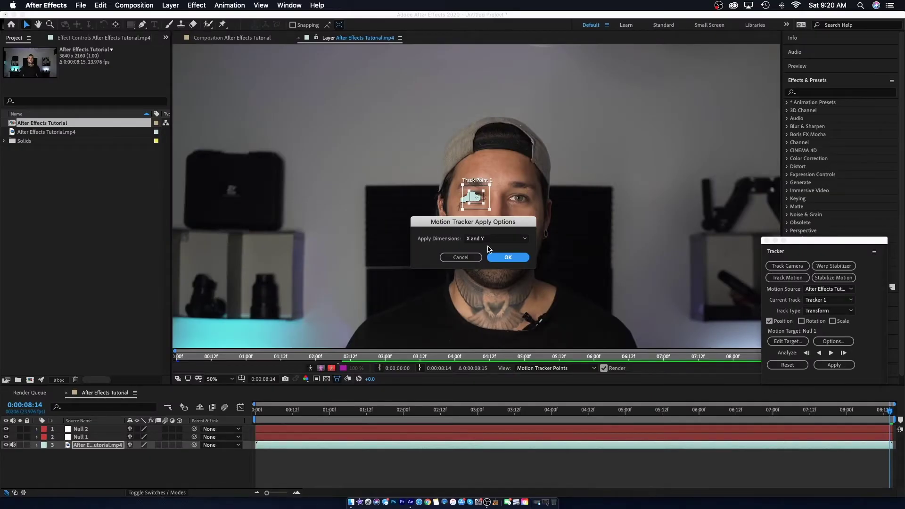
left_click(508, 260)
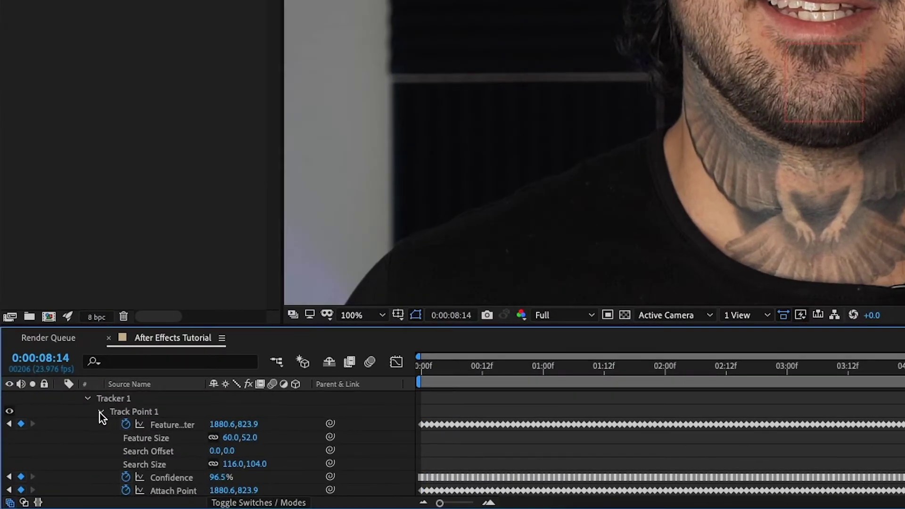
Collapse the footage layer's tracker properties, add another motion tracker over the other eye, and analyze it forward from the first frame
left_click(101, 413)
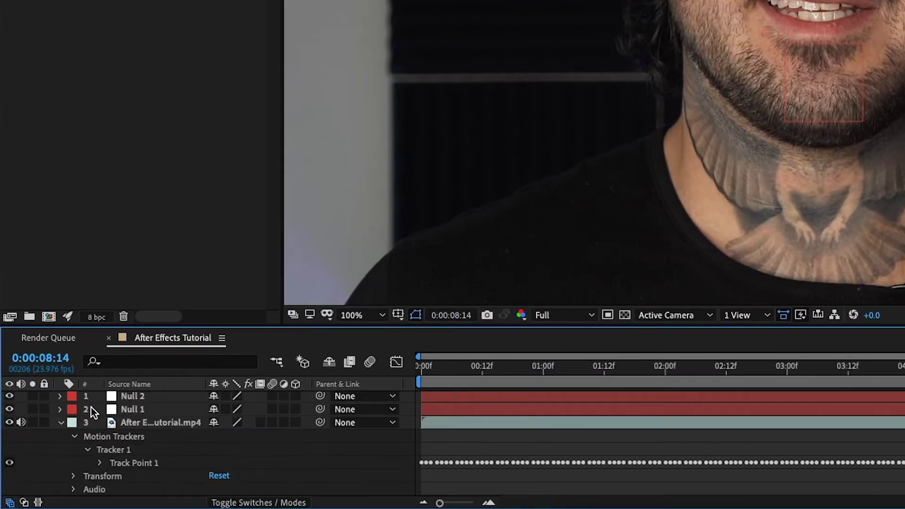
left_click(61, 422)
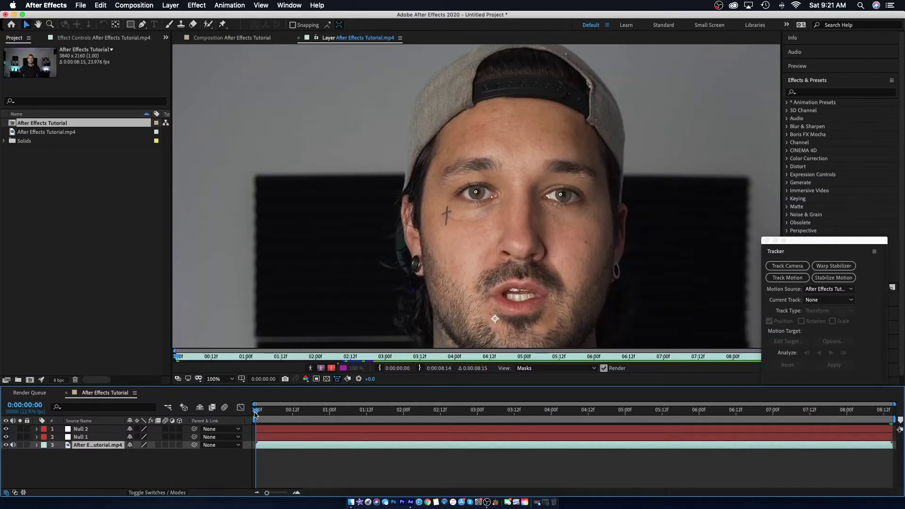
left_click(787, 277)
left_click_drag(476, 196, 595, 222)
left_click(831, 352)
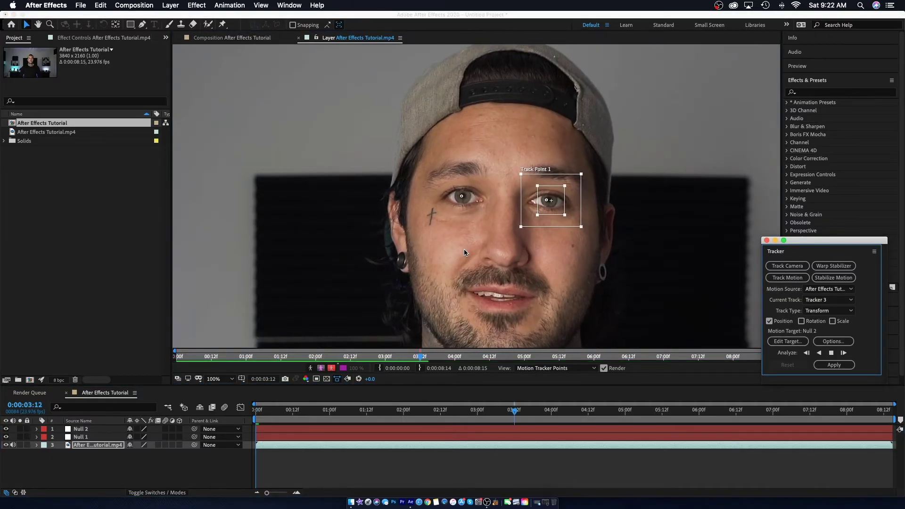
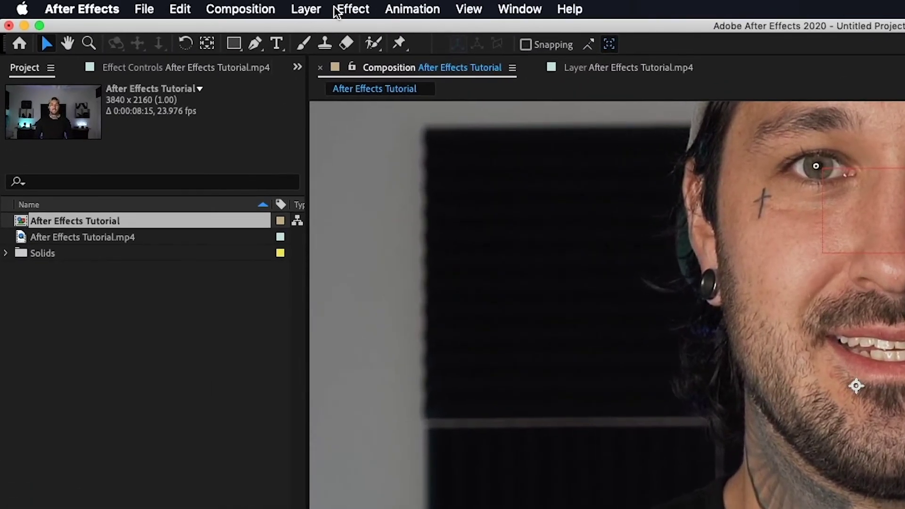
Create a 3840 x 2160 px solid layer with its colour sampled from the dark pupil in the footage
left_click(306, 9)
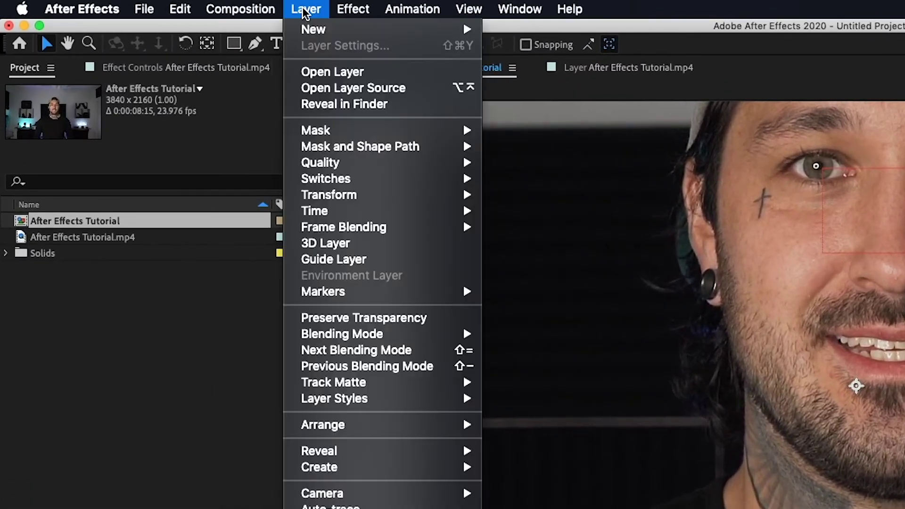
mouse_move(332, 30)
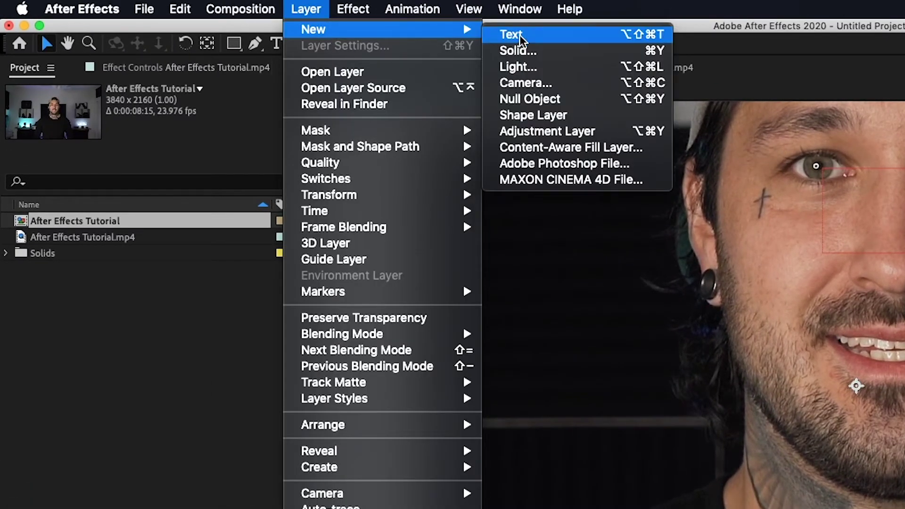
left_click(528, 51)
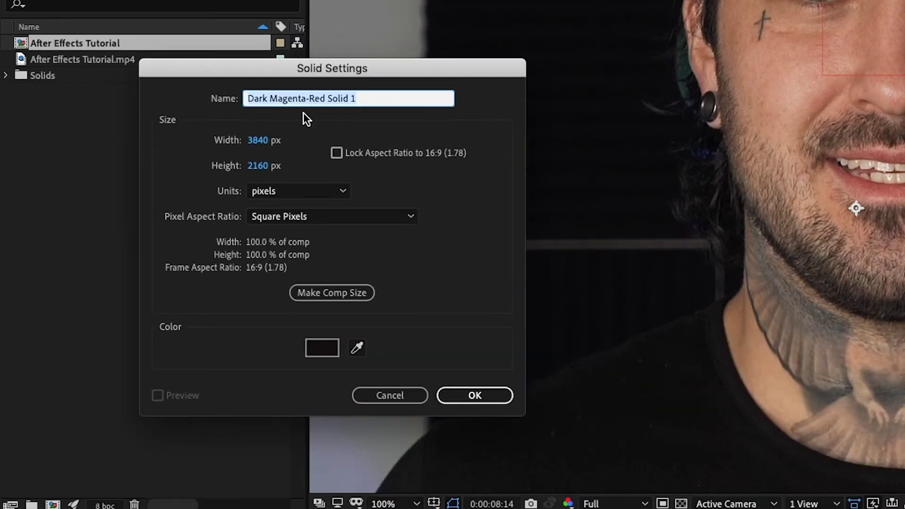
left_click(356, 348)
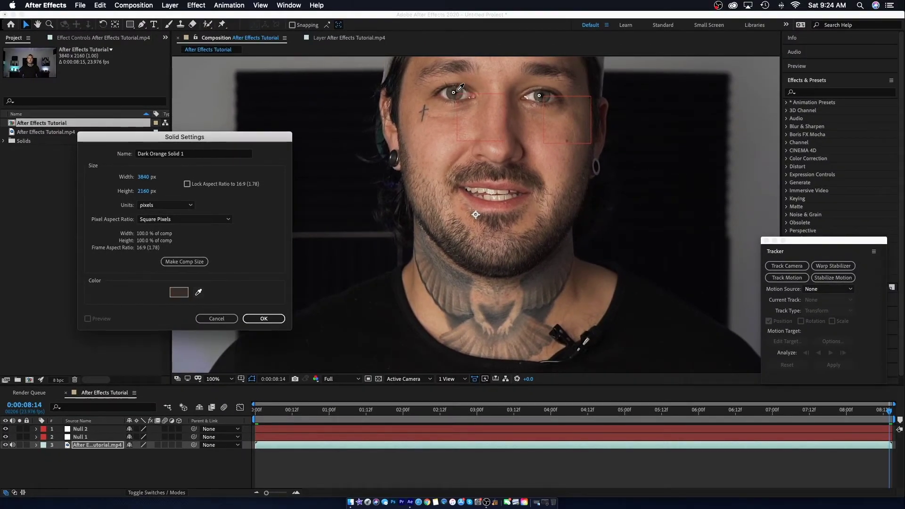
left_click(457, 91)
left_click(199, 292)
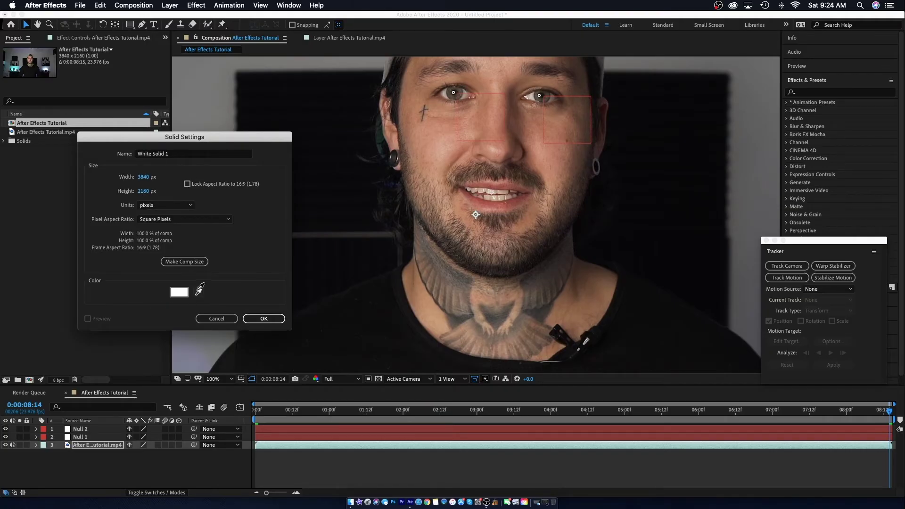
left_click(541, 94)
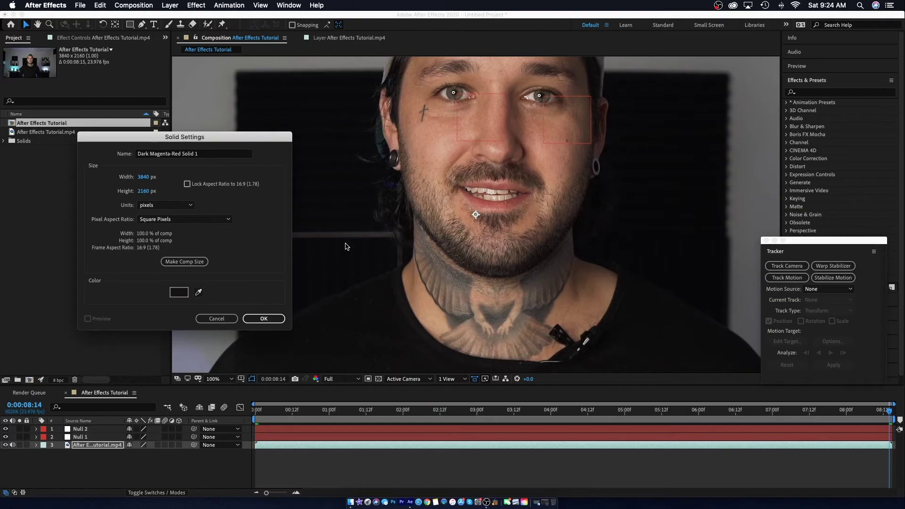
left_click(260, 318)
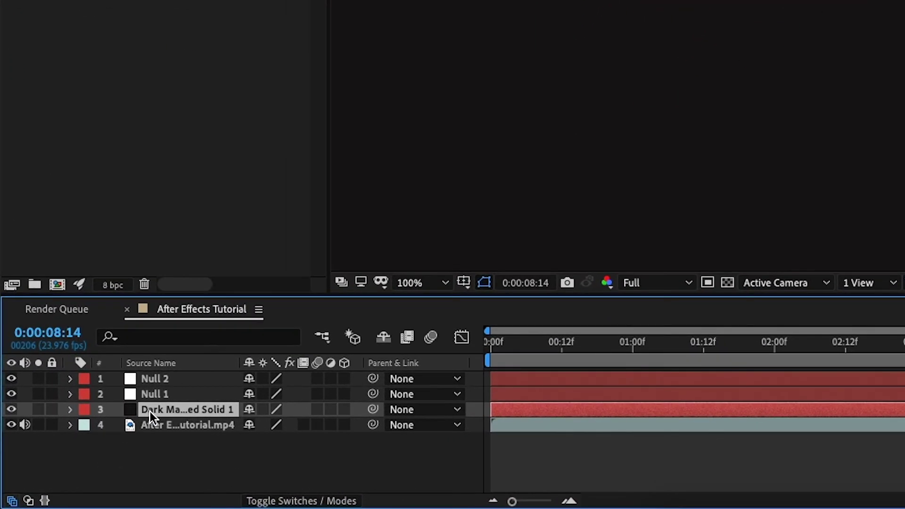
Move the Dark Magenta-Red solid above both nulls in the layer stack and hide it
left_click_drag(157, 411, 138, 380)
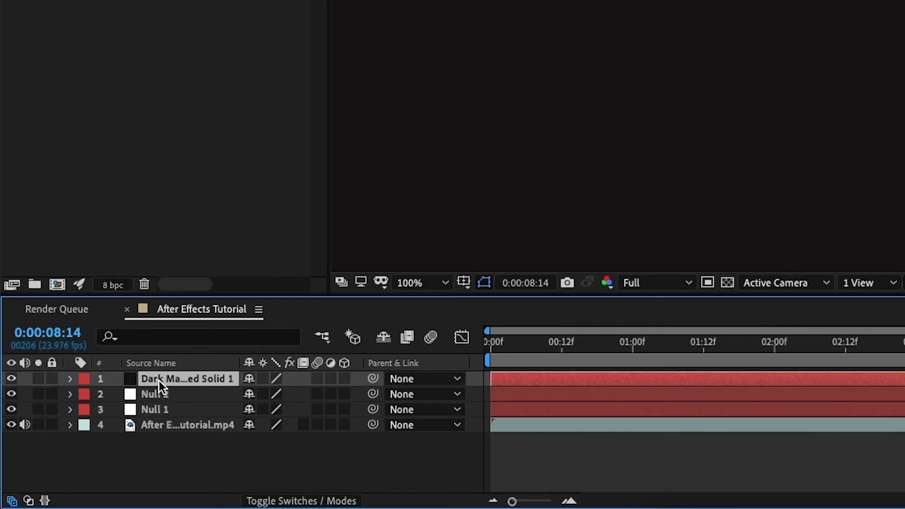
left_click(12, 379)
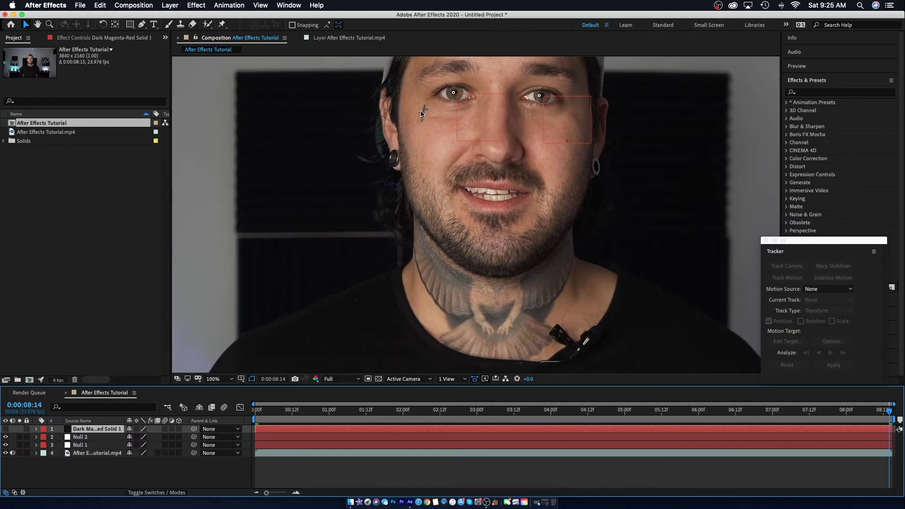
Outline the eye beside the cross tattoo with a closed Pen tool mask on the hidden solid, and briefly show the solid to check it
key("period")
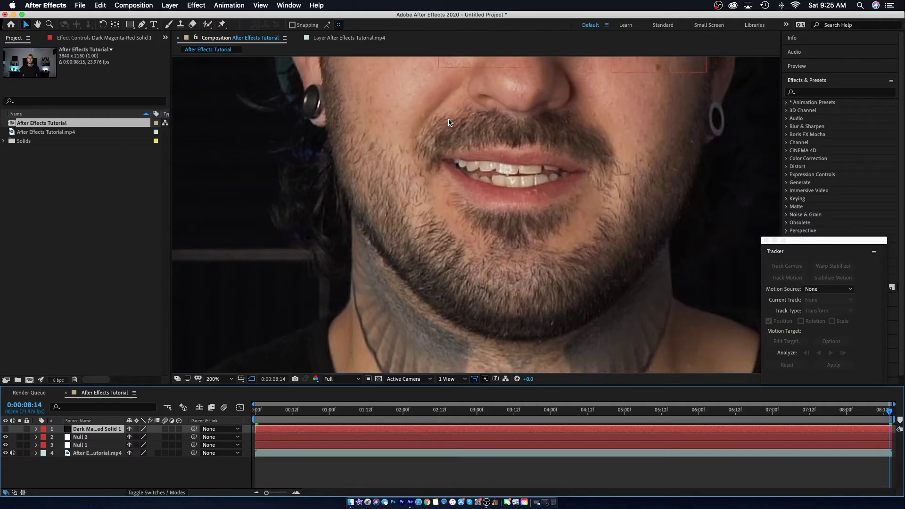
left_click(38, 24)
left_click_drag(394, 92, 395, 210)
left_click_drag(395, 156, 382, 214)
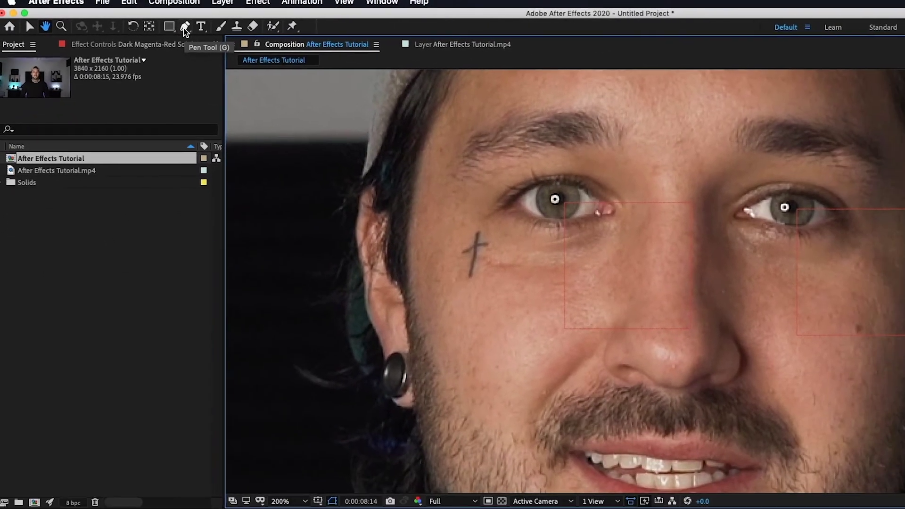
left_click(184, 28)
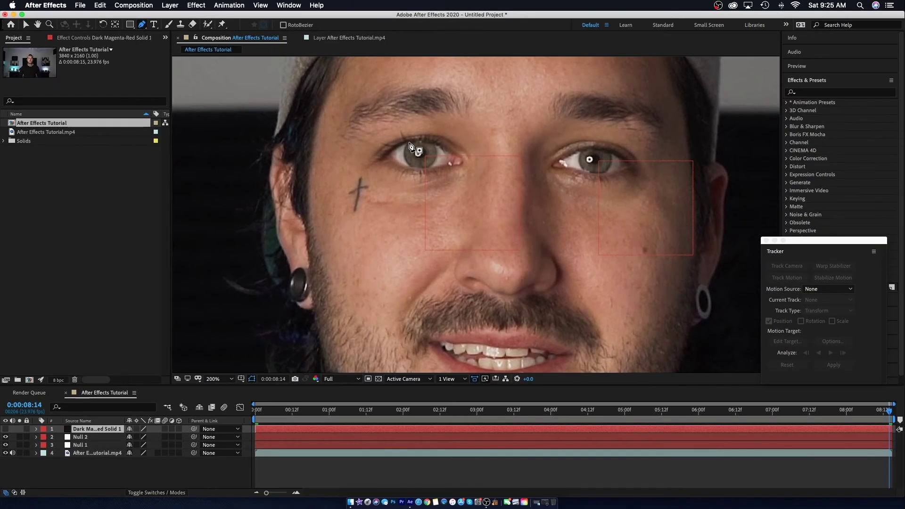
left_click(409, 141)
left_click(421, 140)
left_click(433, 142)
left_click(449, 153)
left_click(463, 161)
left_click(450, 165)
left_click(439, 167)
left_click(427, 170)
left_click(413, 170)
left_click(400, 164)
left_click(388, 155)
left_click(399, 146)
left_click(409, 141)
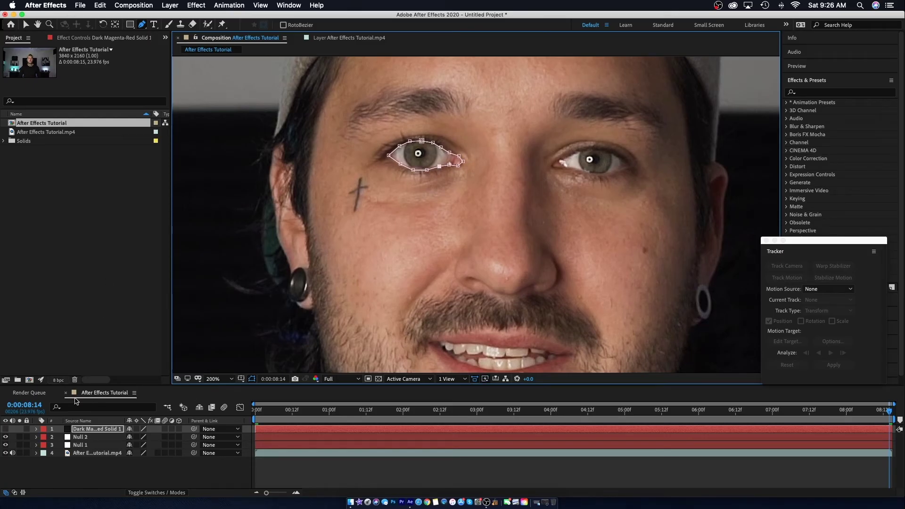
left_click(6, 429)
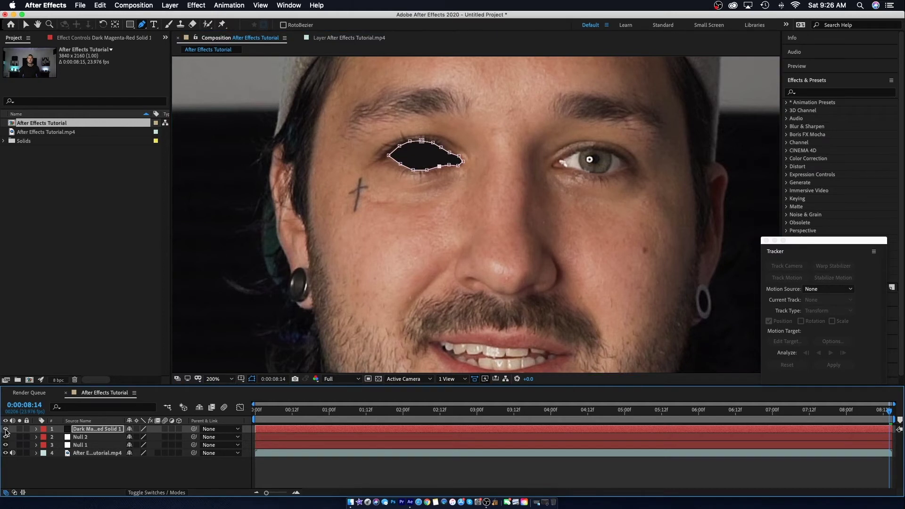
left_click(5, 429)
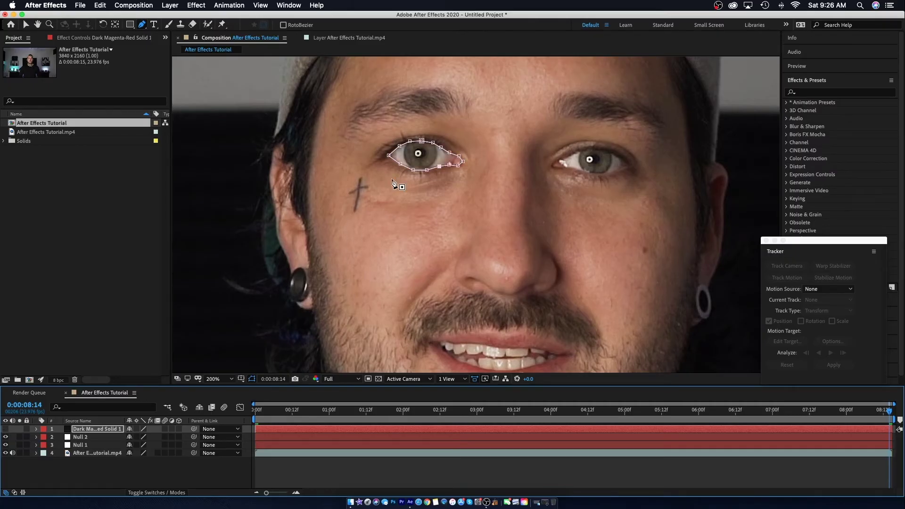
Draw small closed Pen tool masks around the light reflections inside the outlined eye on the same solid
key("period")
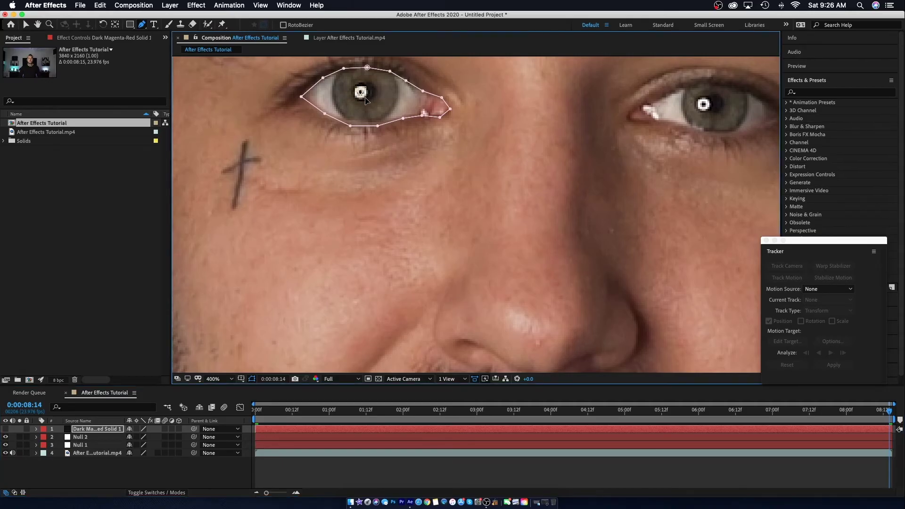
key("h")
scroll(230, 99, "up", 1)
key("g")
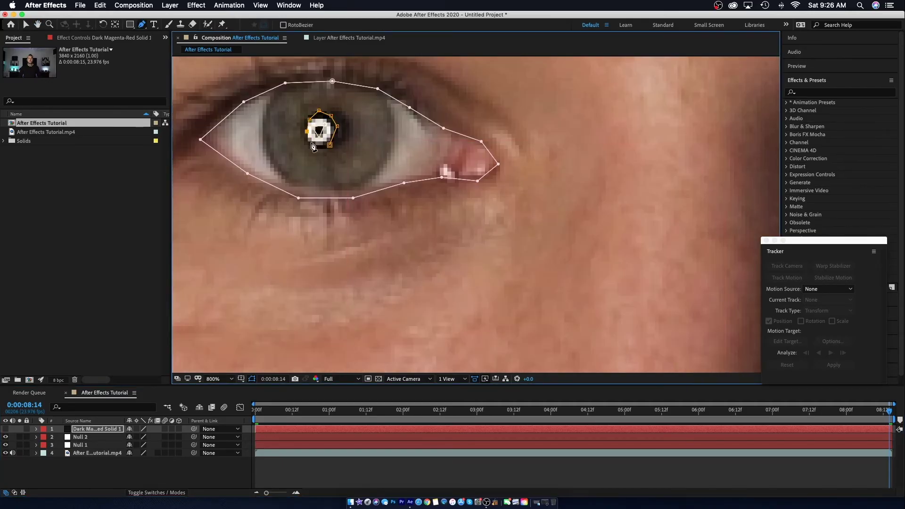
scroll(234, 101, "down", 3)
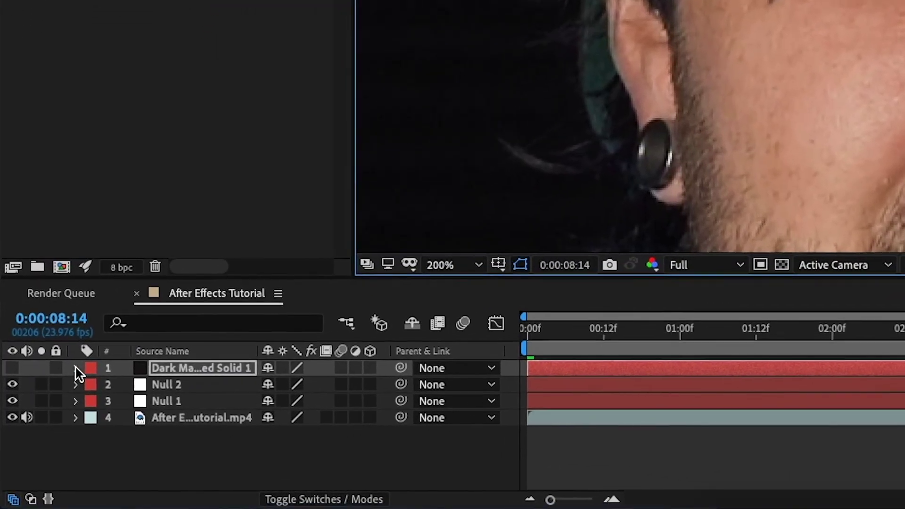
Set Mask 1's feather on the solid to 2.0 pixels
left_click(60, 391)
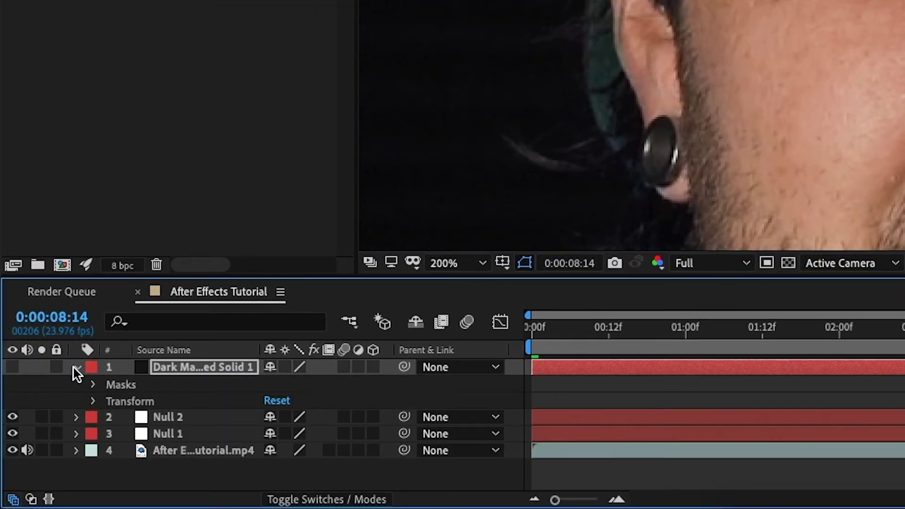
left_click(93, 386)
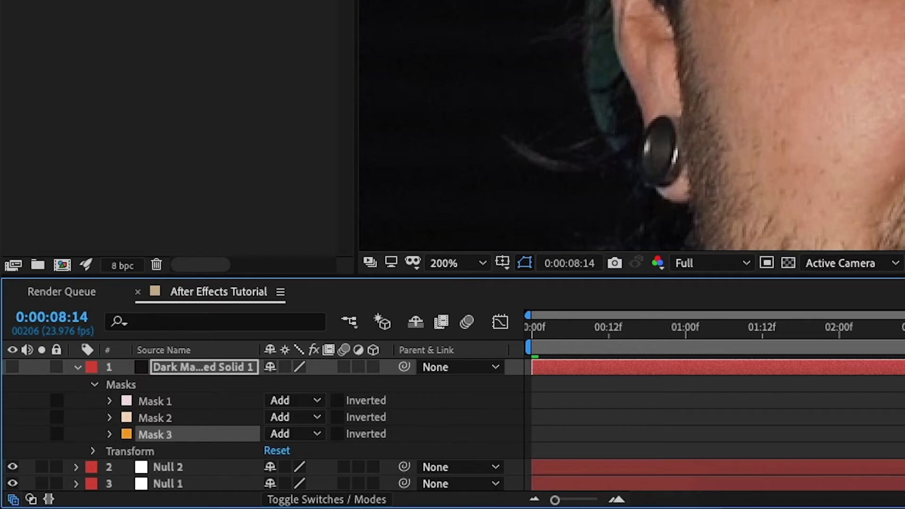
left_click(111, 402)
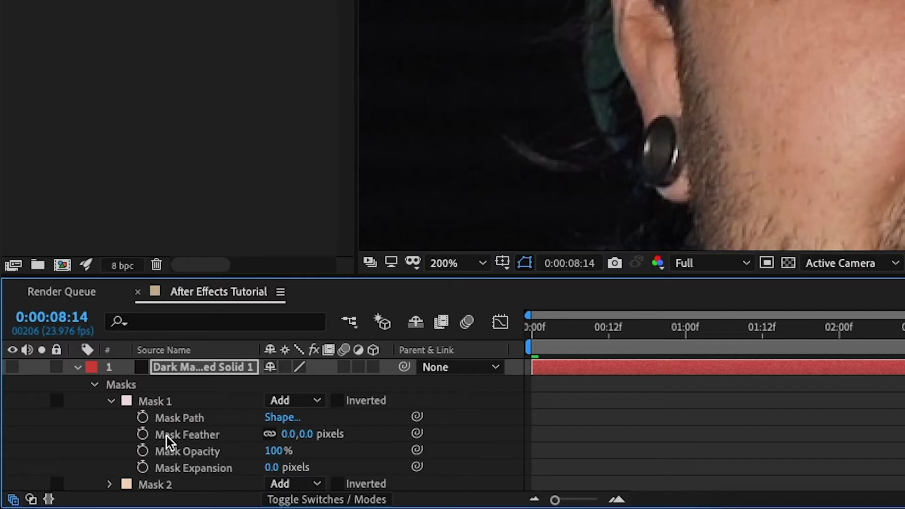
left_click_drag(282, 434, 291, 434)
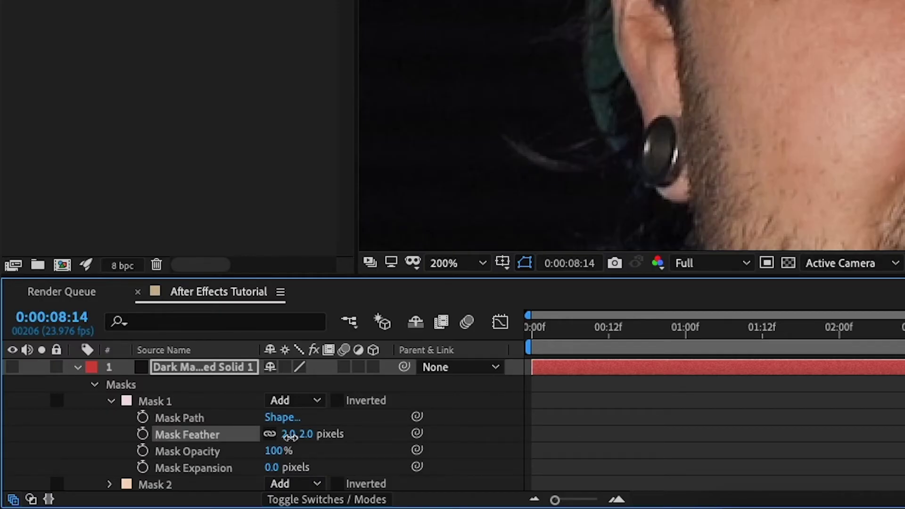
left_click(111, 402)
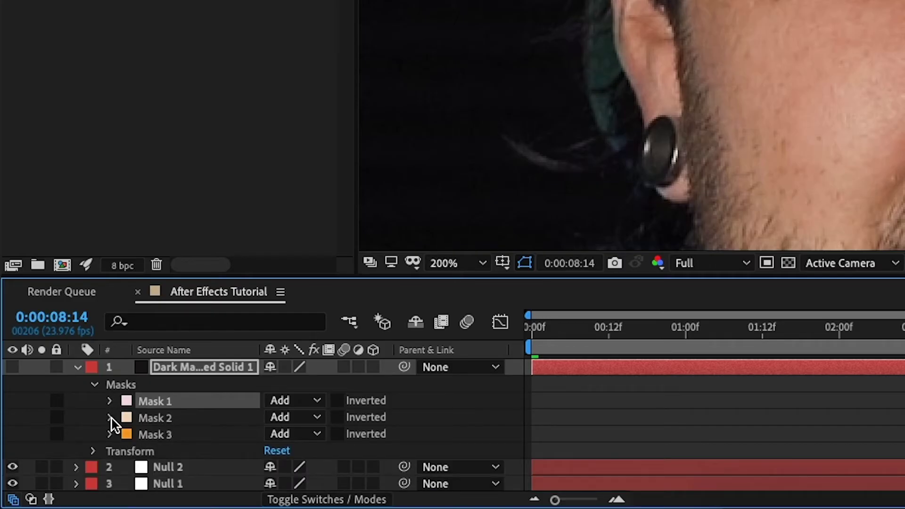
Set Mask 2 and Mask 3 to Subtract mode and make the solid visible over the footage
left_click(301, 418)
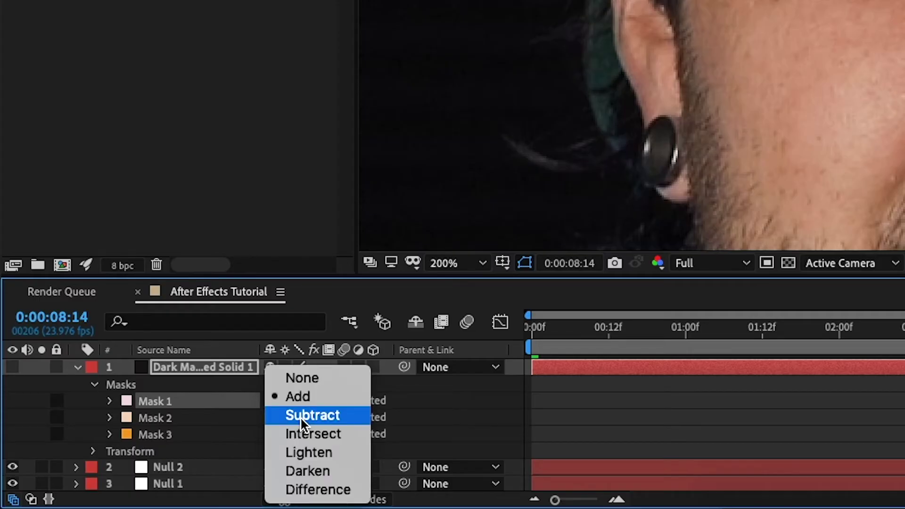
left_click(300, 417)
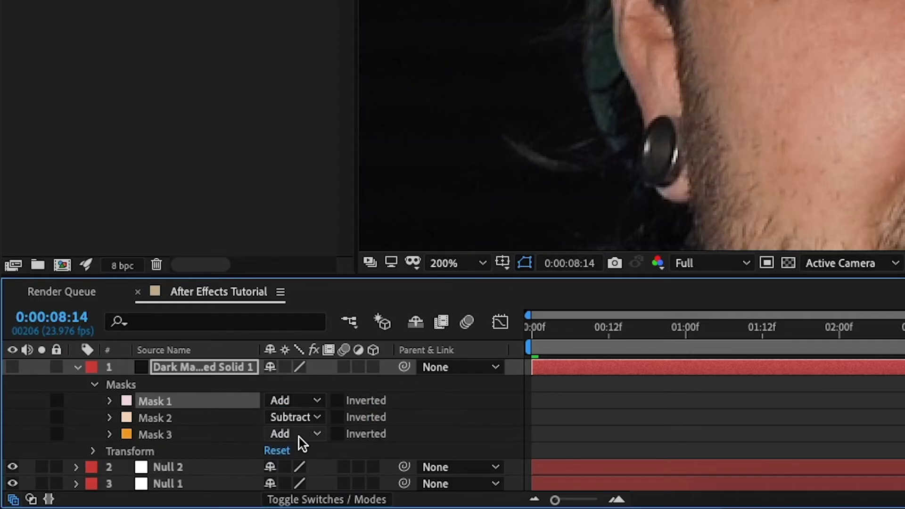
left_click(298, 437)
left_click(304, 419)
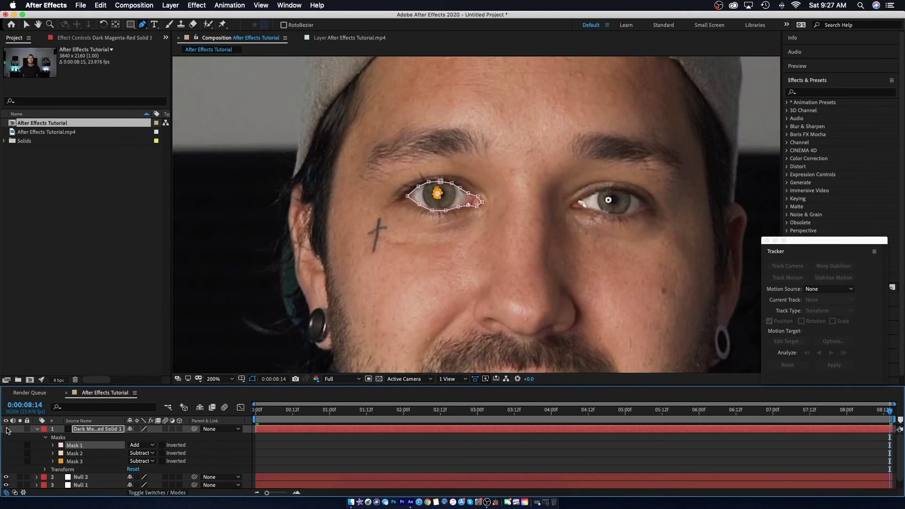
left_click(10, 390)
left_click(25, 24)
left_click(435, 255)
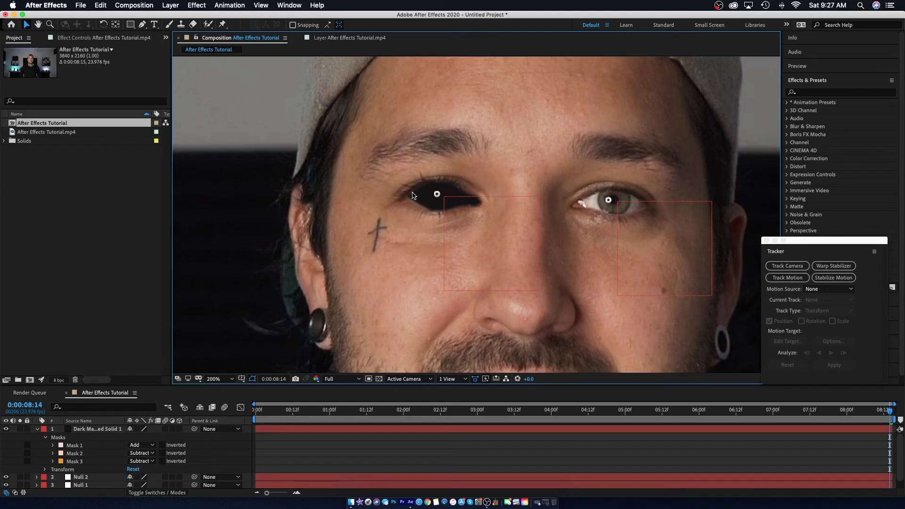
Try adjusting the mask expansion of Mask 1 around the blackened eye
left_click(53, 446)
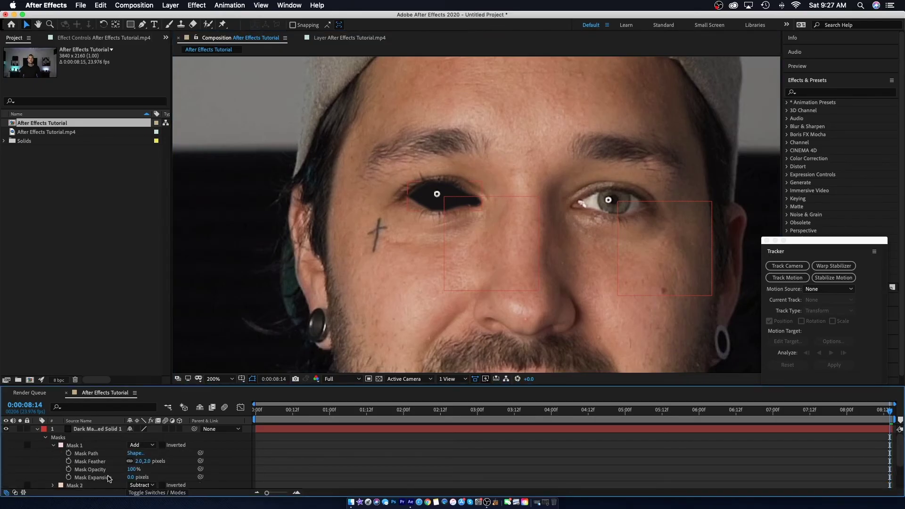
left_click_drag(129, 477, 129, 477)
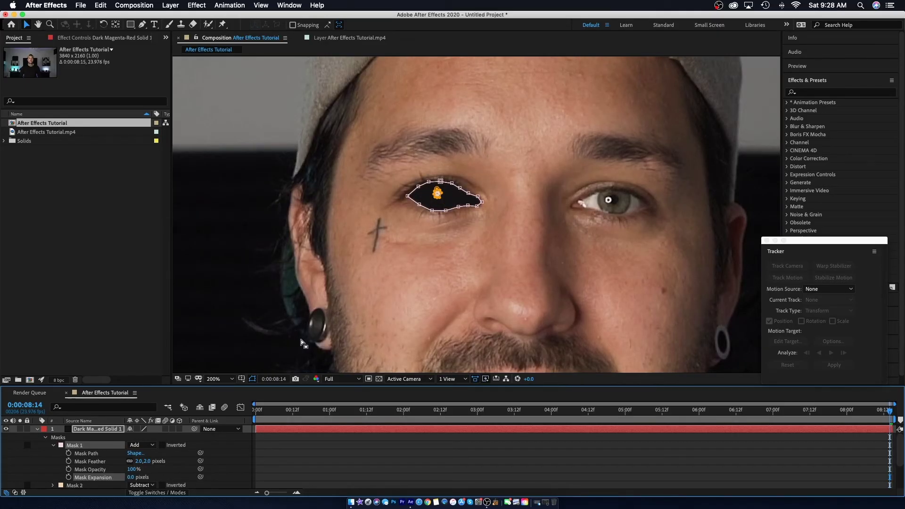
left_click(415, 267)
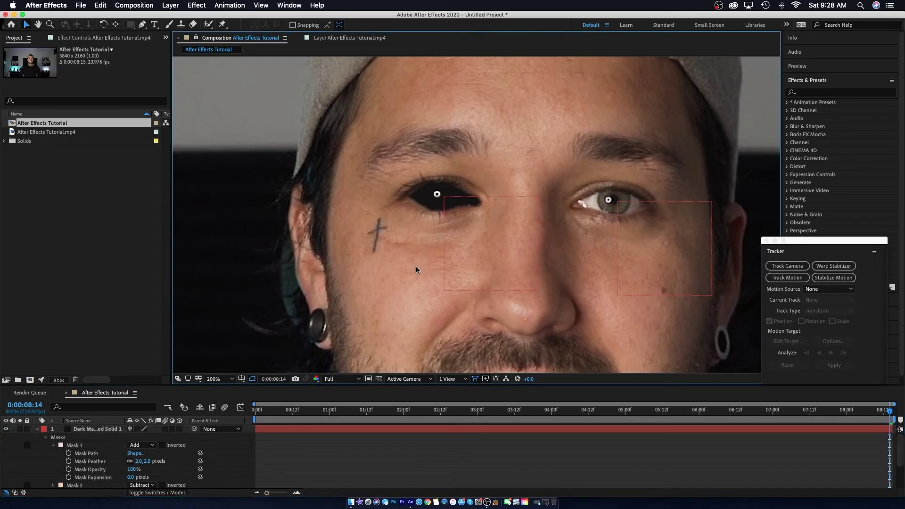
Collapse the solid's properties, parent Dark Magenta-Red Solid 1 to Null 1, and return the playhead to the first frame
key("comma")
key("comma")
key("comma")
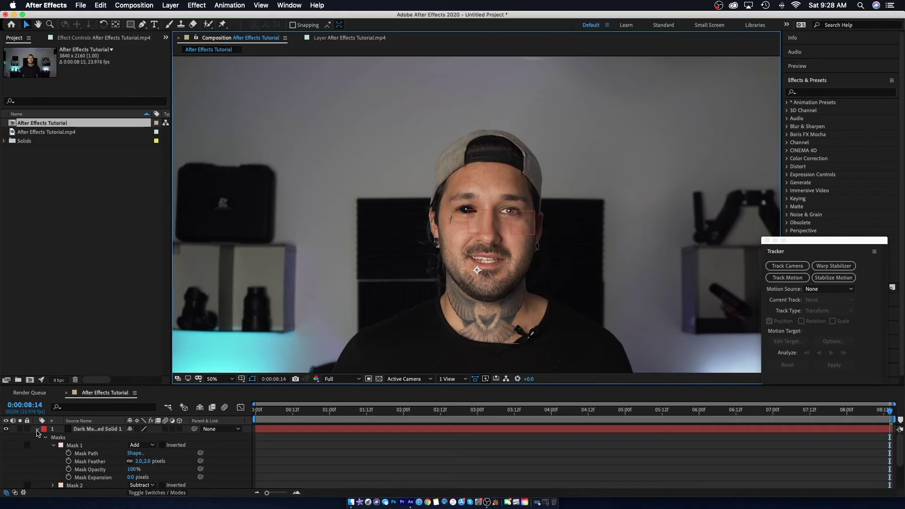
left_click(38, 430)
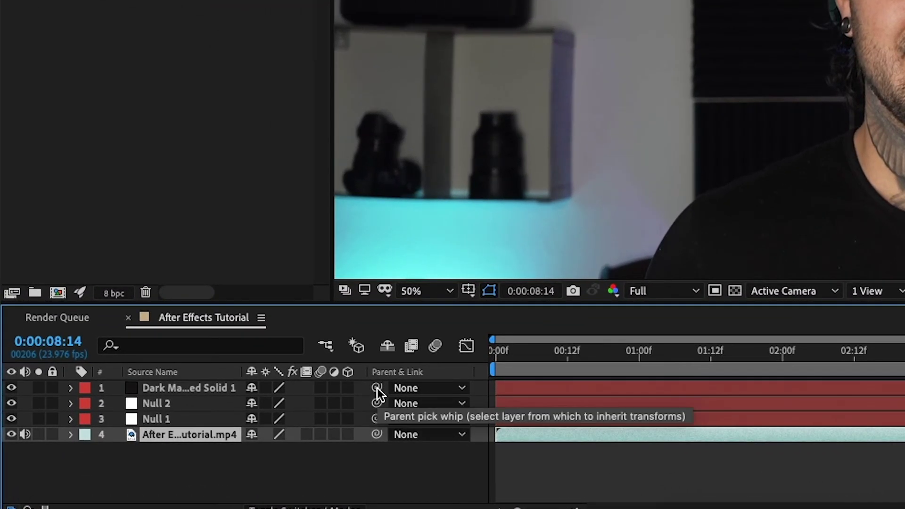
left_click_drag(372, 389, 163, 417)
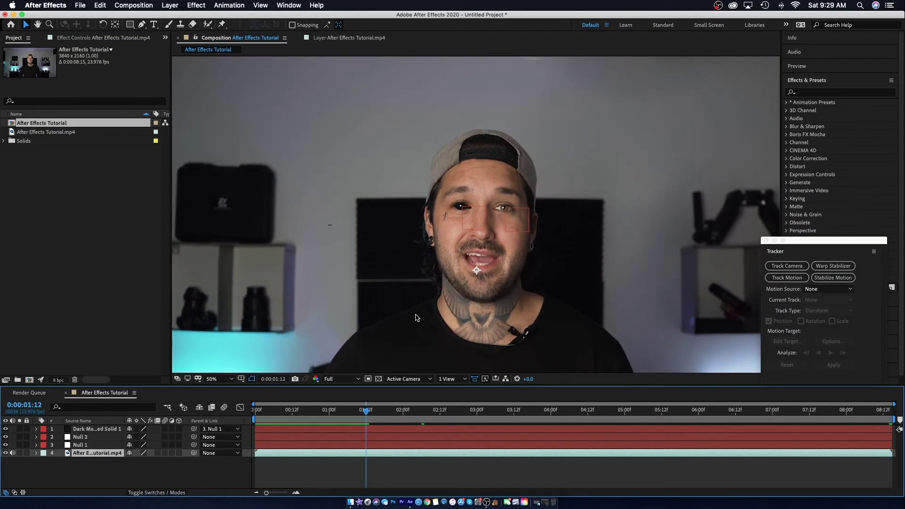
key("Home")
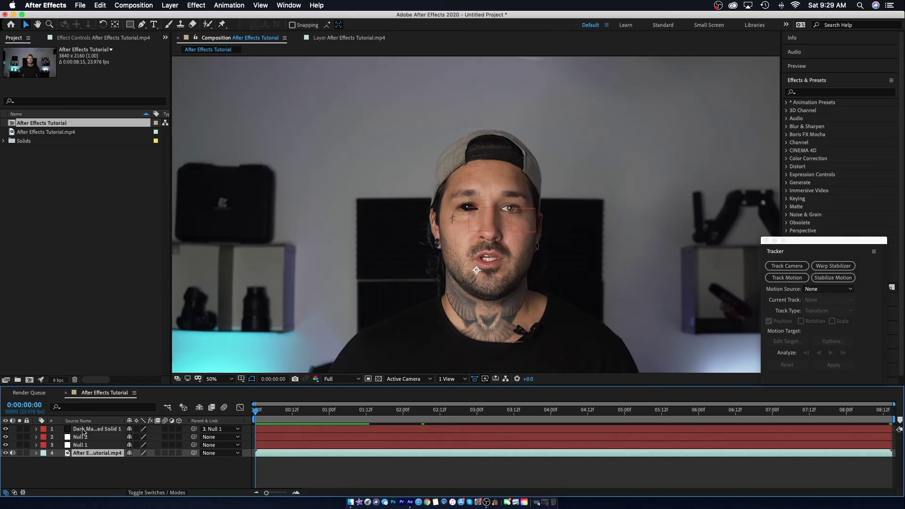
Create a second 3840 x 2160 px solid in the same dark colour and place it hidden above both nulls
left_click(170, 5)
mouse_move(181, 15)
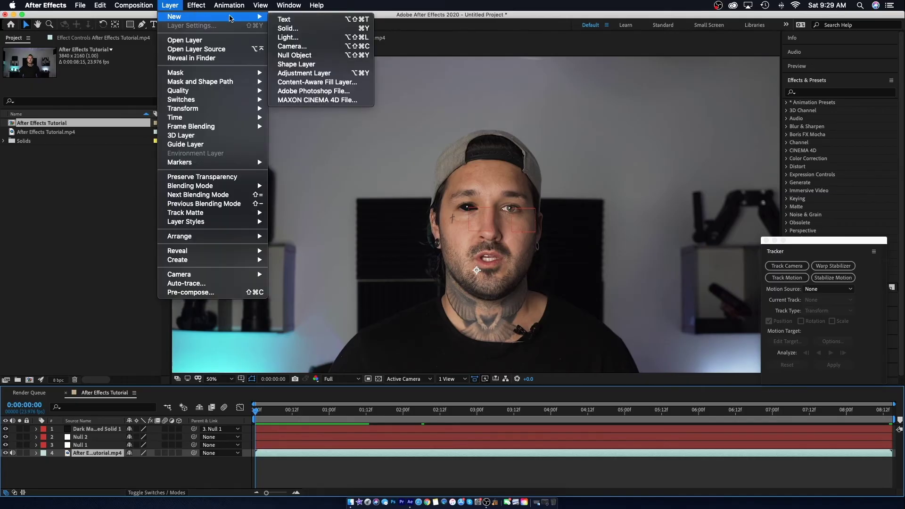
left_click(306, 31)
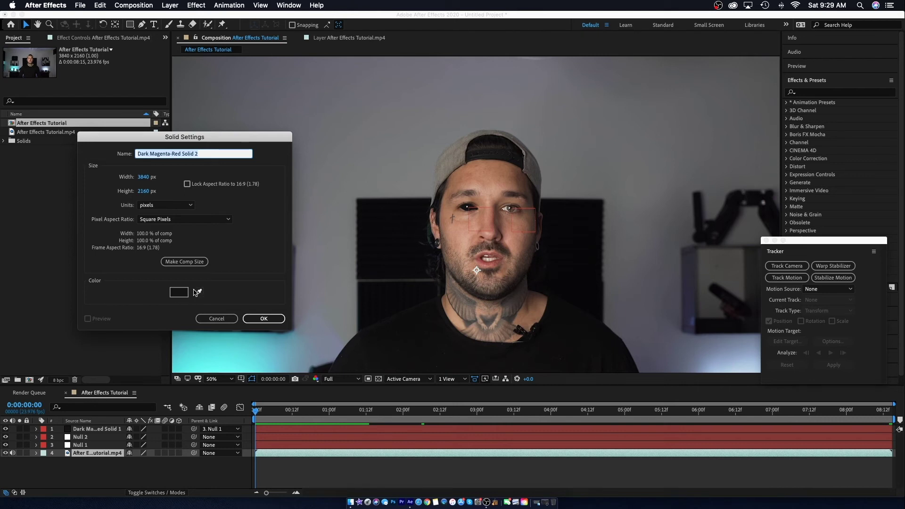
left_click(224, 317)
left_click(257, 319)
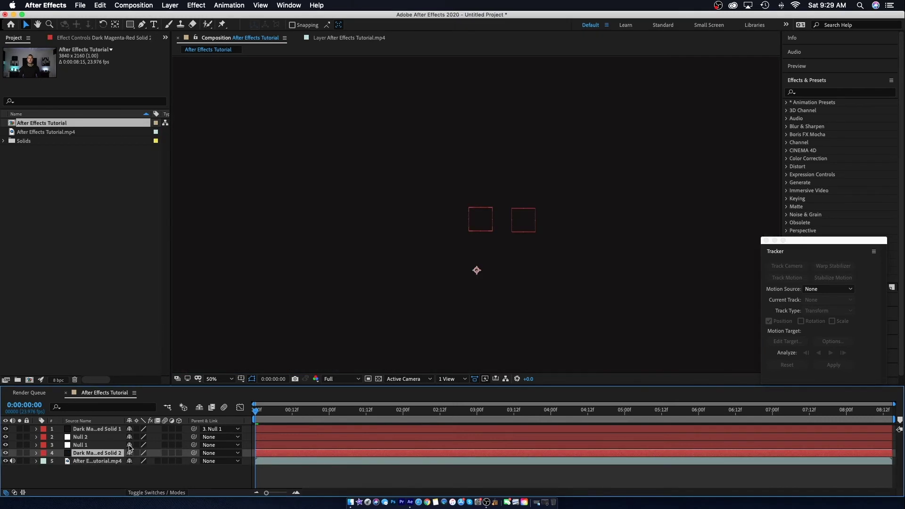
left_click_drag(101, 452, 101, 436)
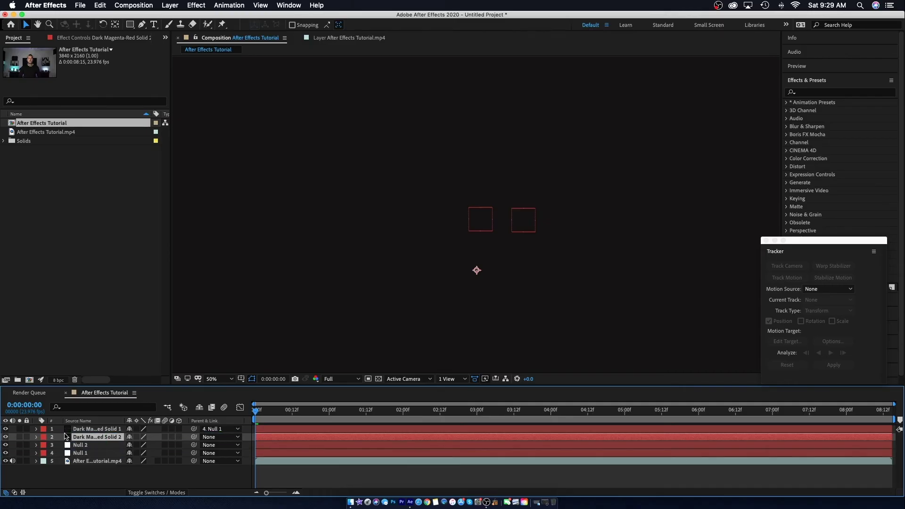
left_click(5, 436)
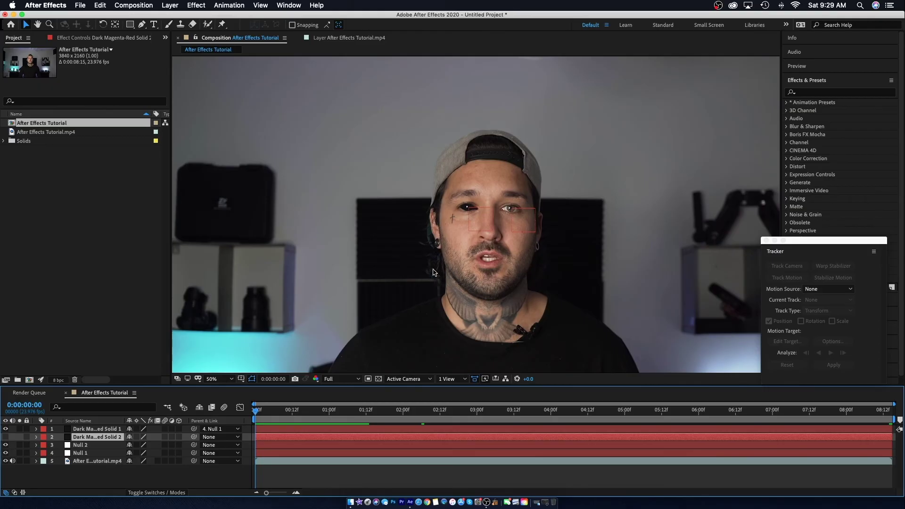
Outline the other eye with a closed Pen tool mask on the hidden second solid
scroll(496, 218, "up", 6)
scroll(501, 217, "down", 2)
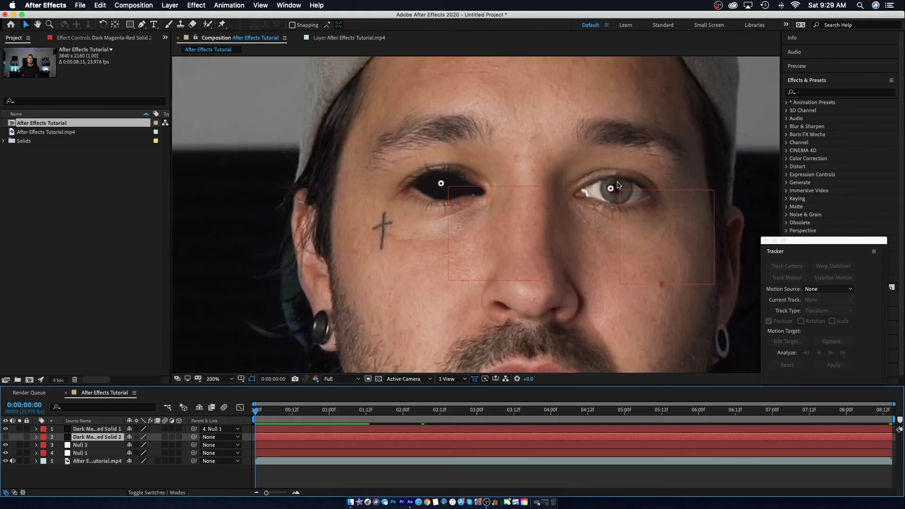
left_click(141, 26)
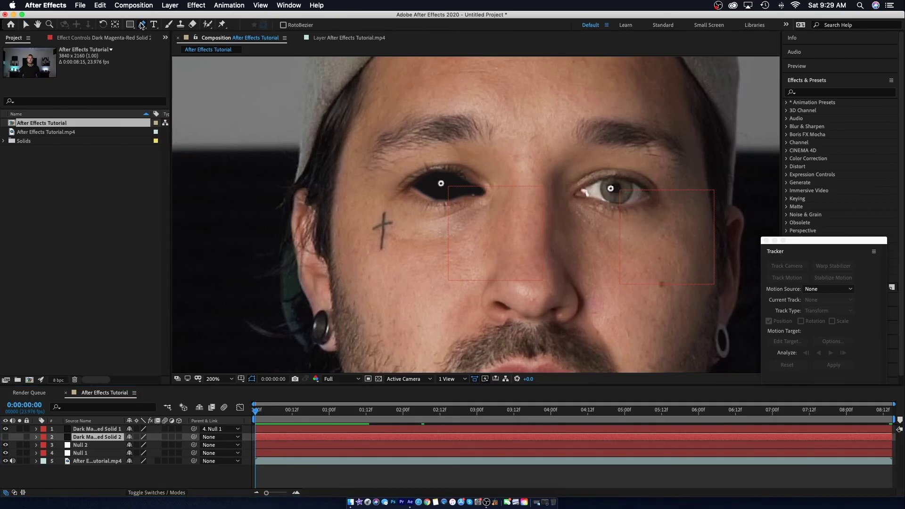
left_click(574, 194)
left_click(601, 179)
left_click(615, 178)
left_click(631, 180)
left_click(649, 195)
left_click(627, 204)
left_click(601, 202)
left_click(574, 194)
scroll(627, 198, "up", 3)
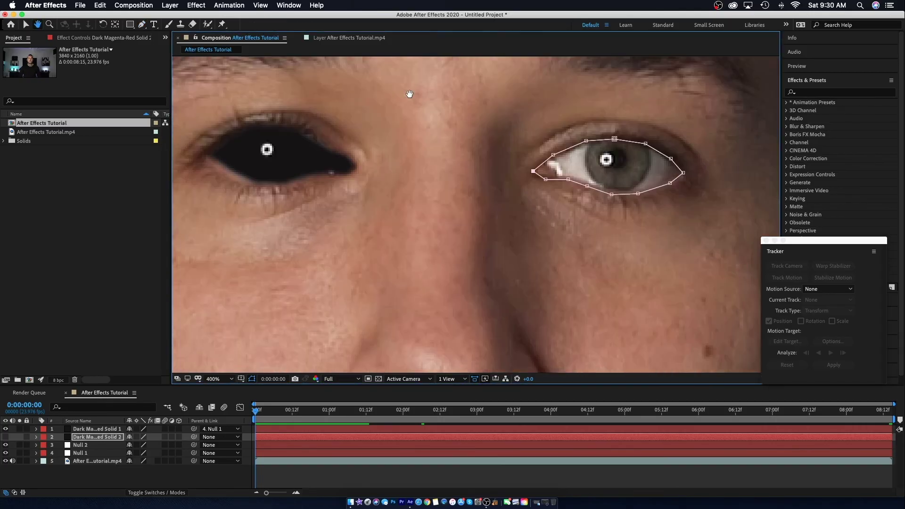
Set the mask feather of Mask 1 on Dark Magenta-Red Solid 2 to 2 pixels
key("comma")
key("comma")
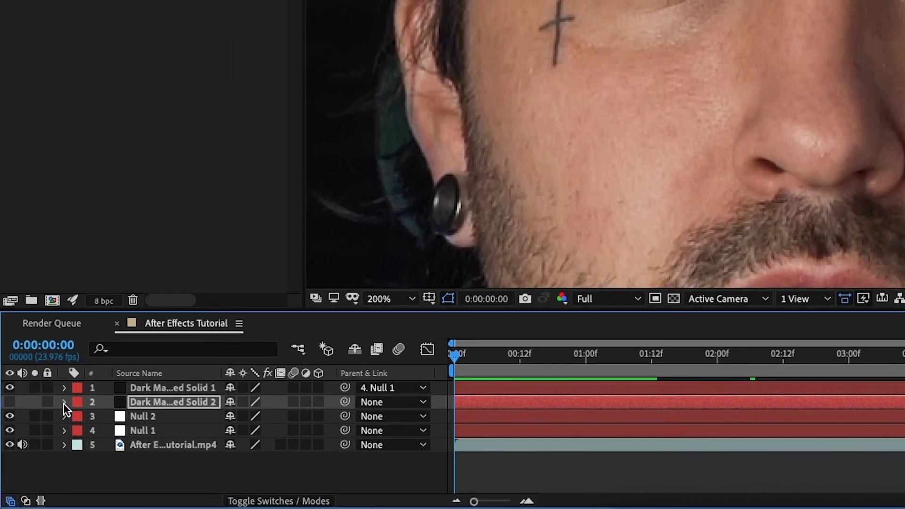
left_click(64, 402)
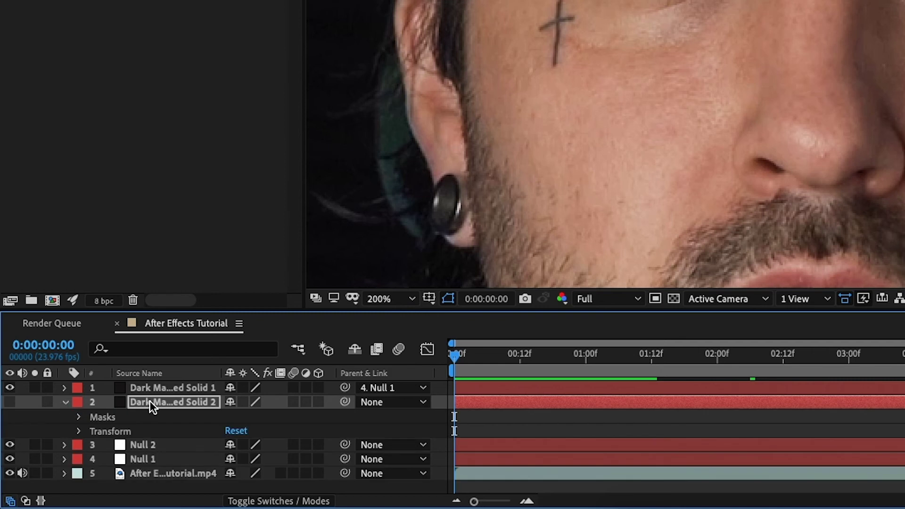
left_click(79, 417)
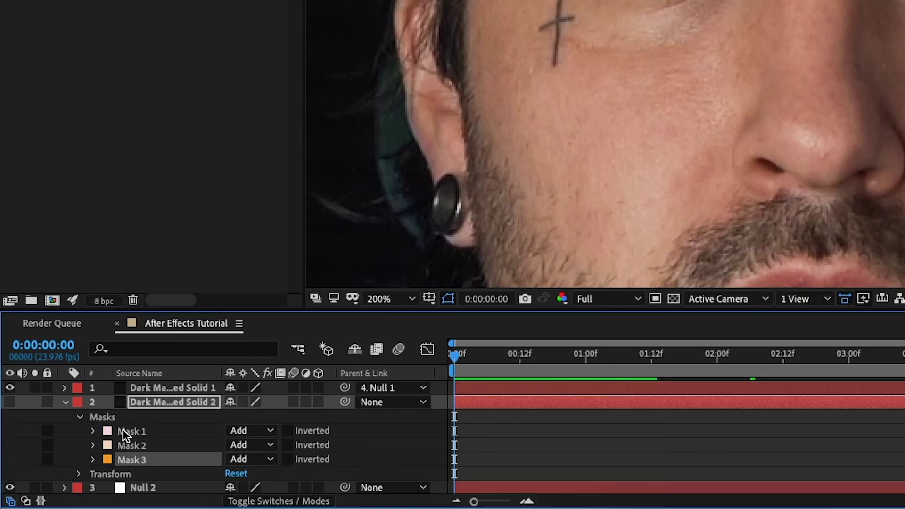
left_click(93, 431)
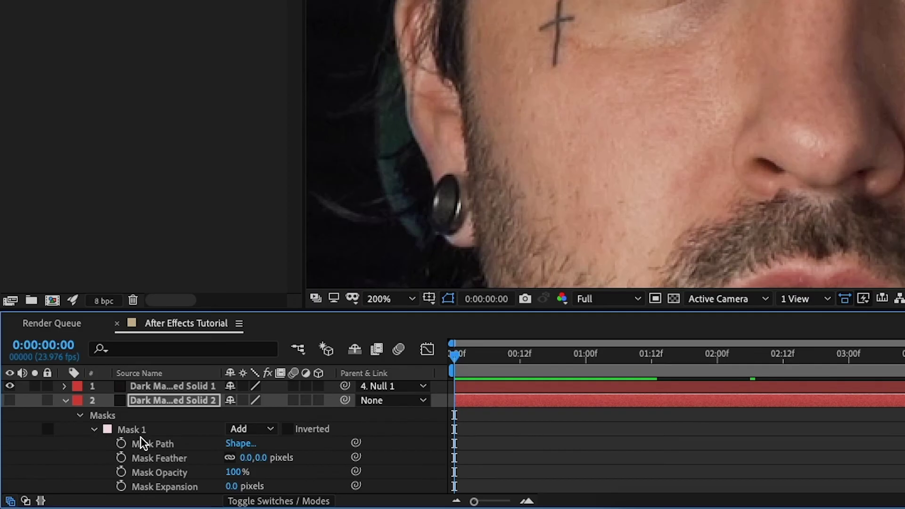
left_click(245, 458)
type("2")
key("Return")
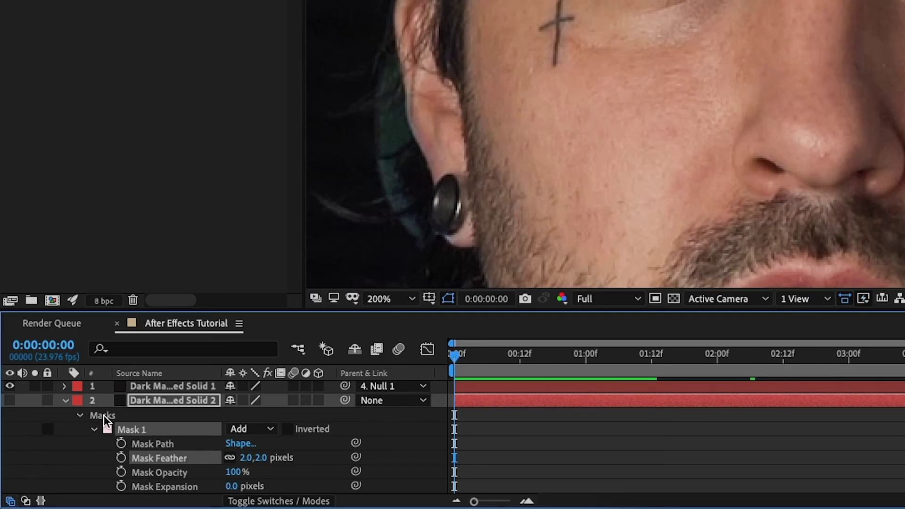
left_click(94, 430)
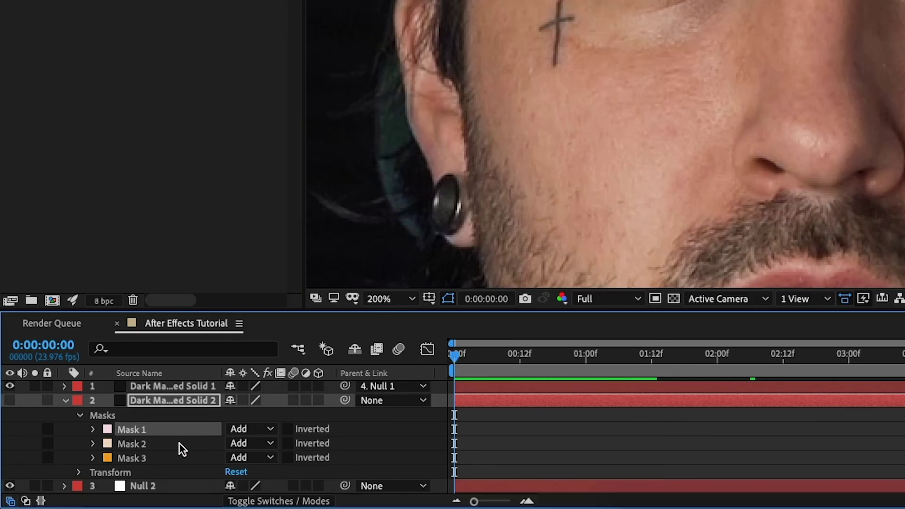
Change Mask 2 and Mask 3 of the second solid to Subtract mode and collapse the layer's properties
left_click(270, 444)
left_click(270, 430)
left_click(269, 448)
left_click(265, 432)
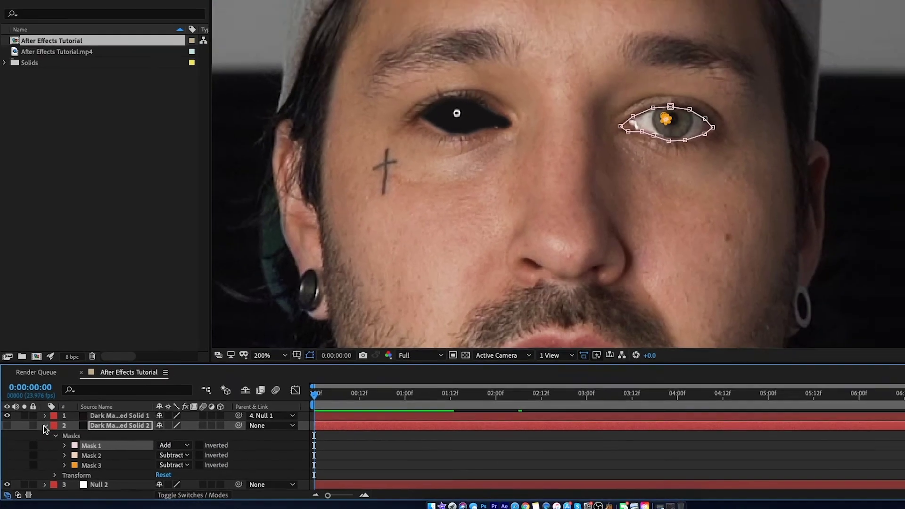
left_click(66, 400)
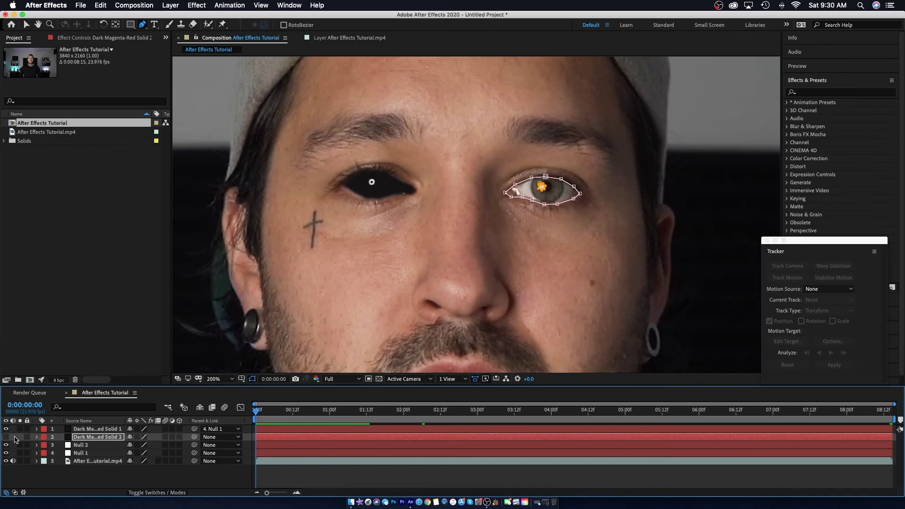
Make Dark Magenta-Red Solid 2 visible, switch to the Selection tool, and select the footage layer instead of the solid
left_click(6, 438)
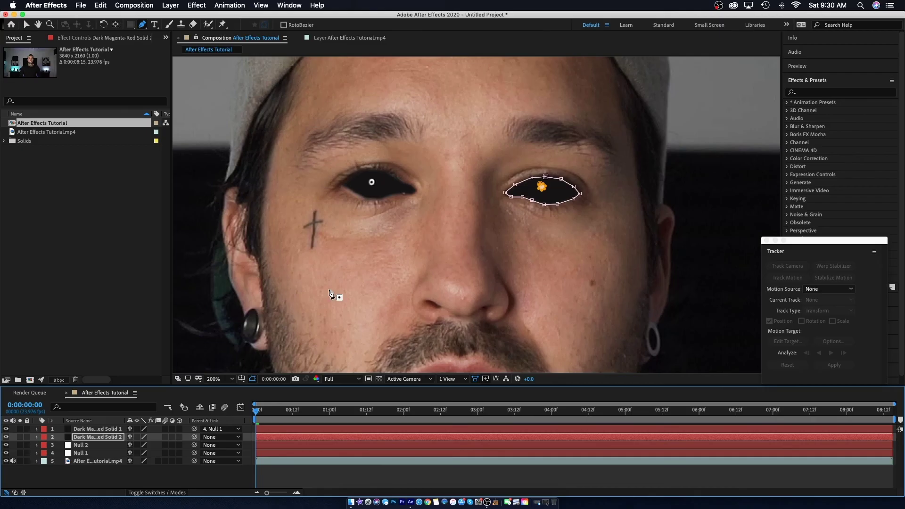
left_click(27, 24)
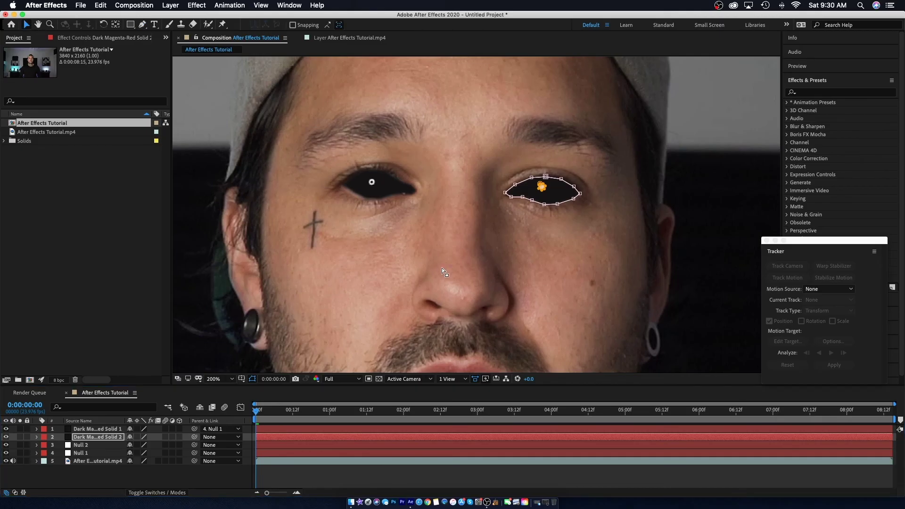
left_click(505, 297)
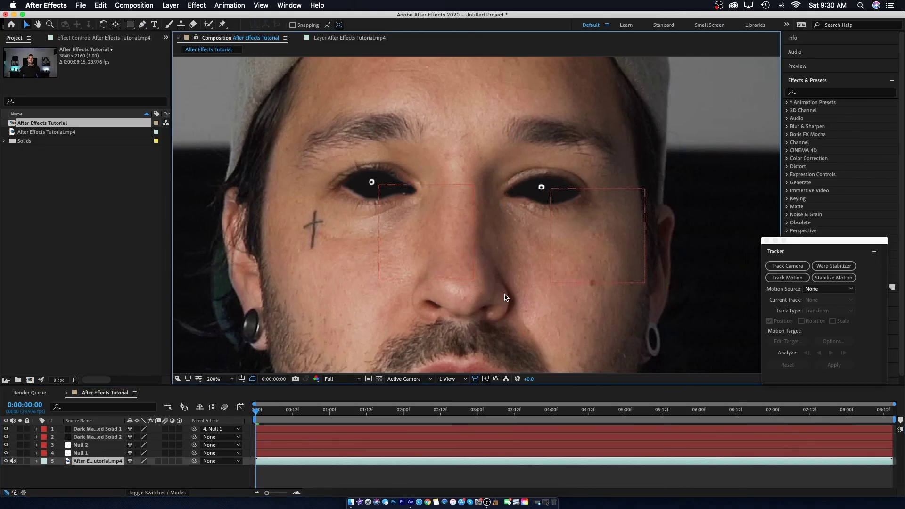
Parent Dark Magenta-Red Solid 2 to Null 2 and scrub forward from the first frame to check the eye tracking
scroll(541, 185, "down", 4)
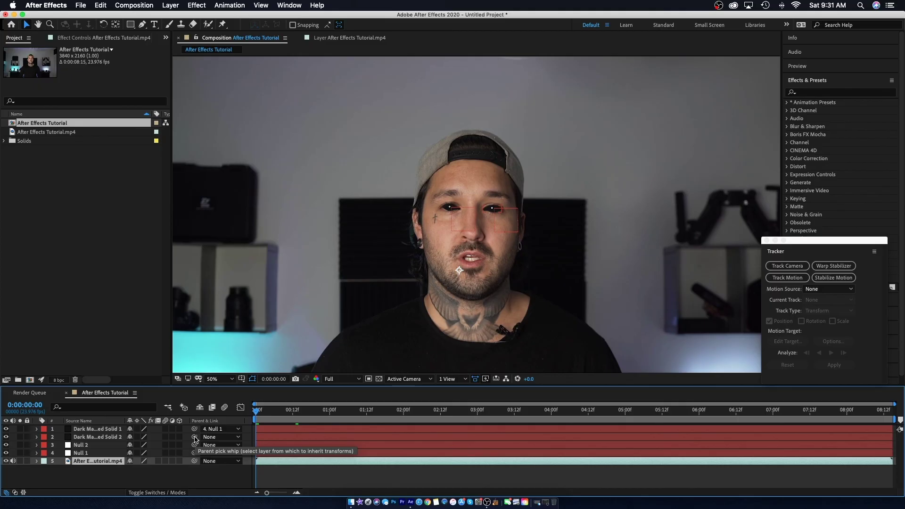
left_click_drag(179, 441, 105, 447)
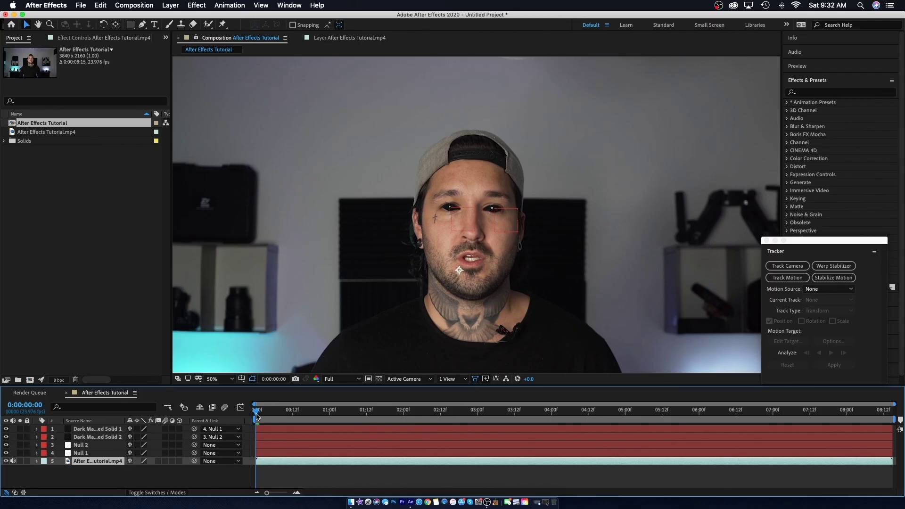
left_click_drag(256, 414, 340, 419)
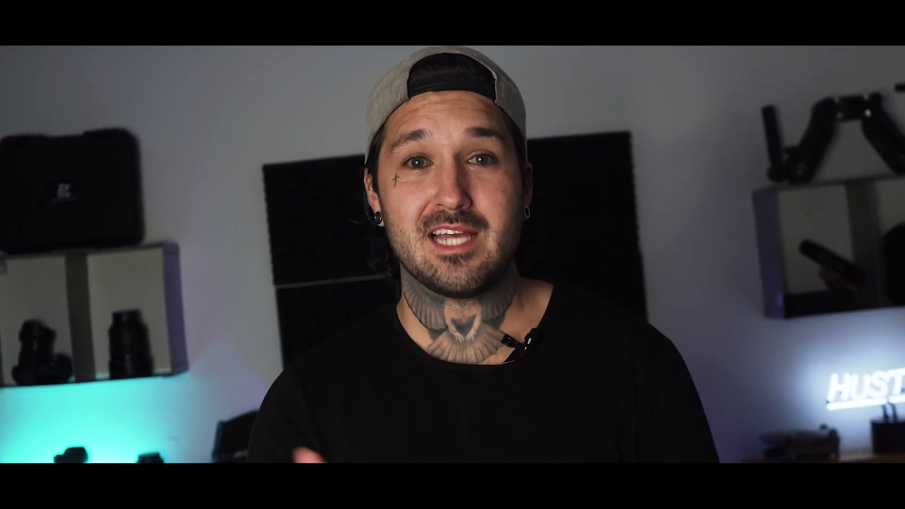